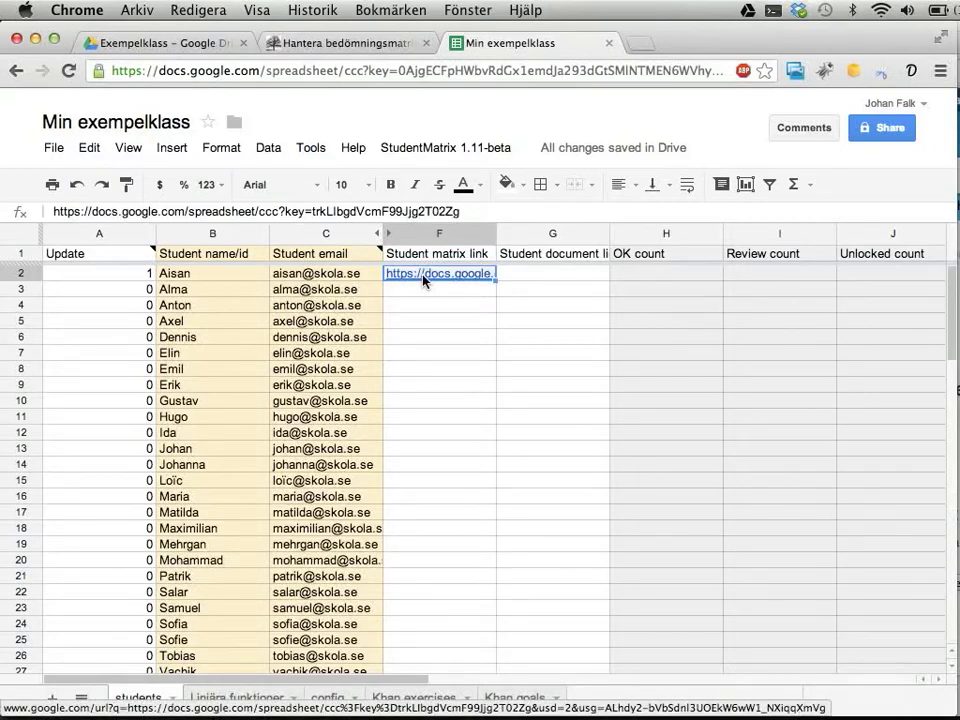
Open the student matrix linked in row 2 of the students sheet
left_click(459, 273)
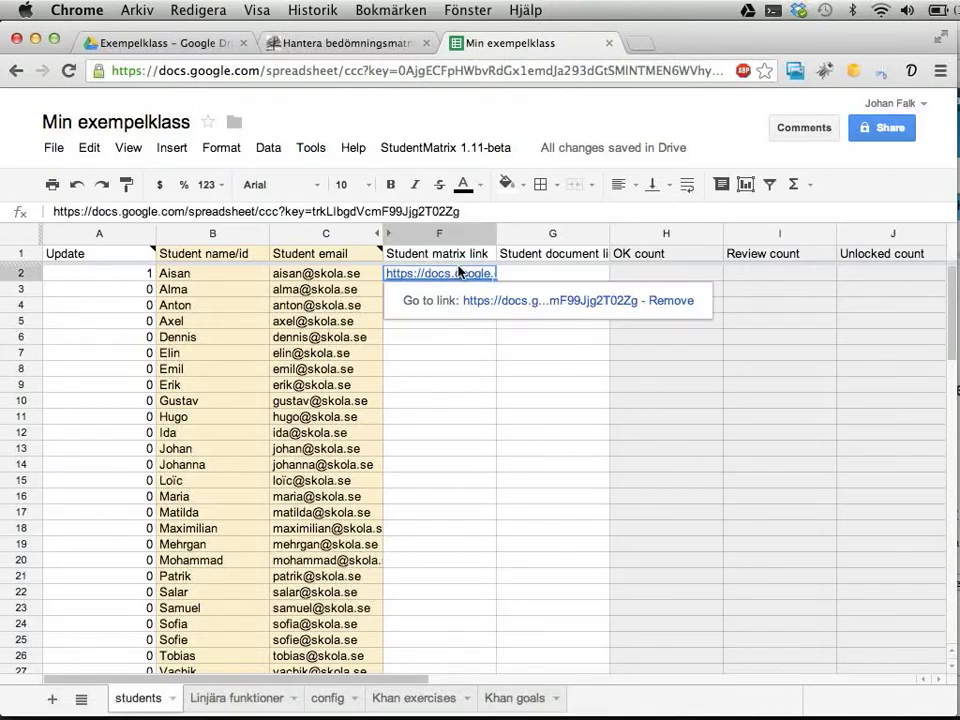
left_click(519, 301)
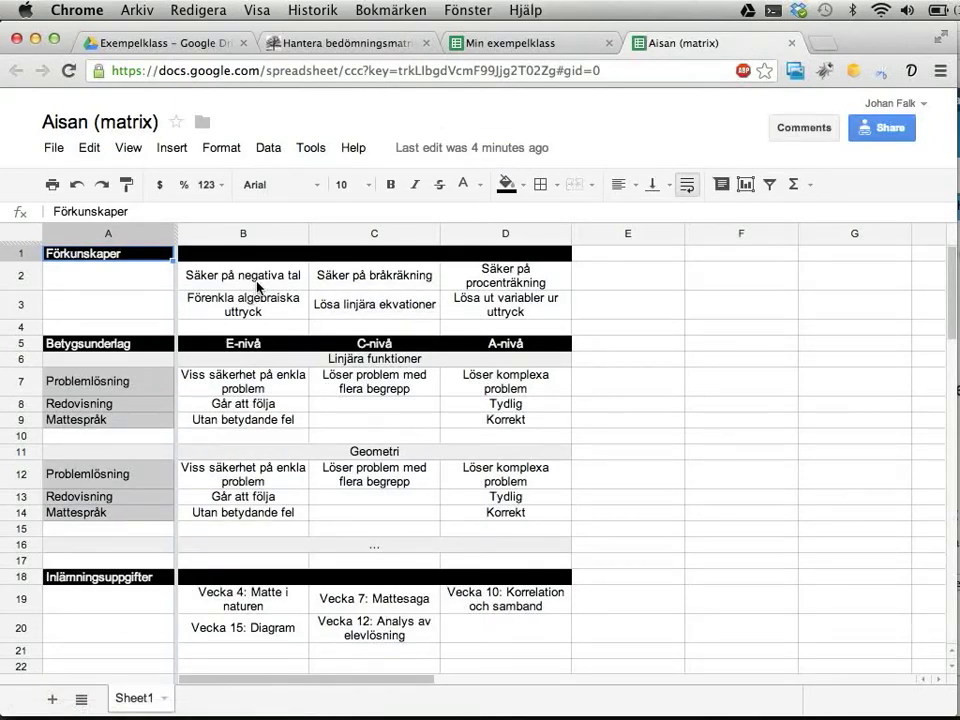
Look over the Förkunskaper, Betygsunderlag and Inlämningsuppgifter sections of the student matrix
left_click_drag(257, 281, 491, 311)
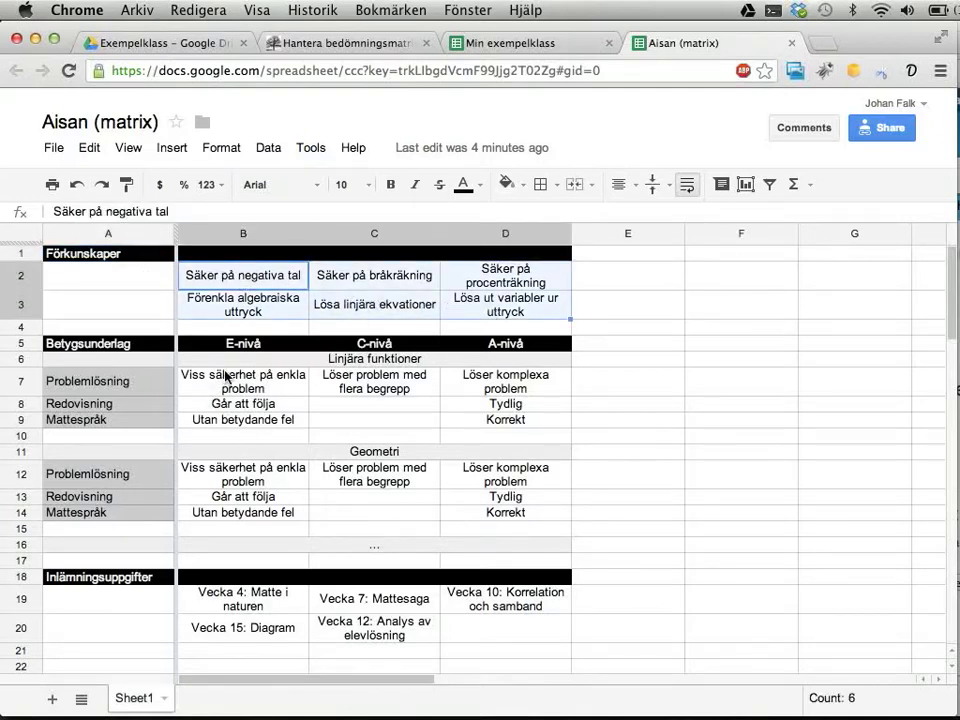
left_click(336, 362)
left_click_drag(262, 384, 476, 429)
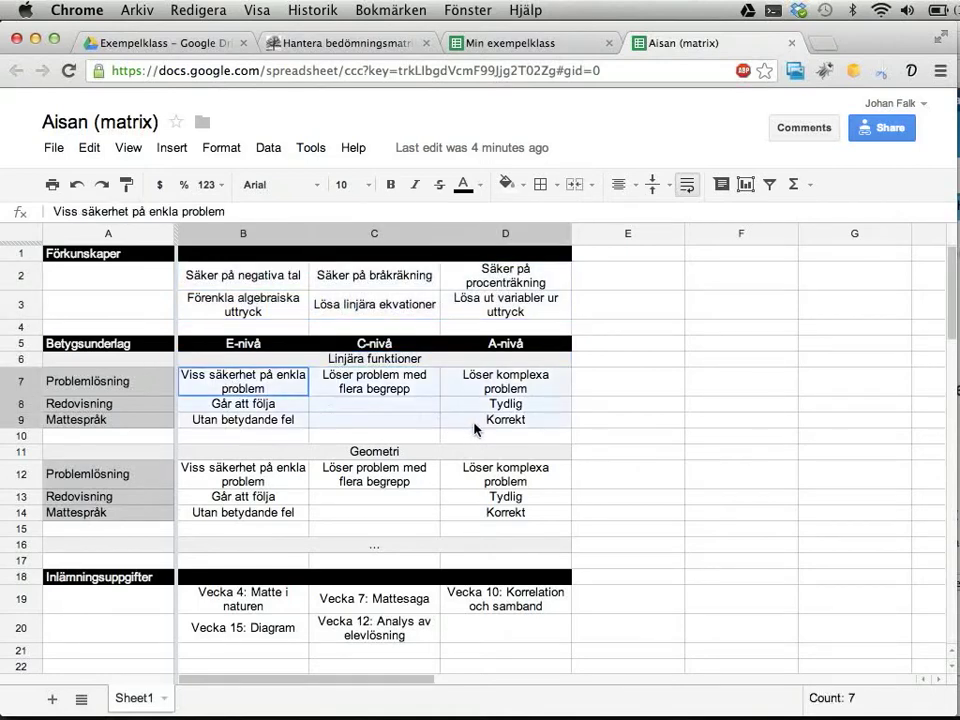
left_click(338, 498)
left_click_drag(257, 602, 497, 630)
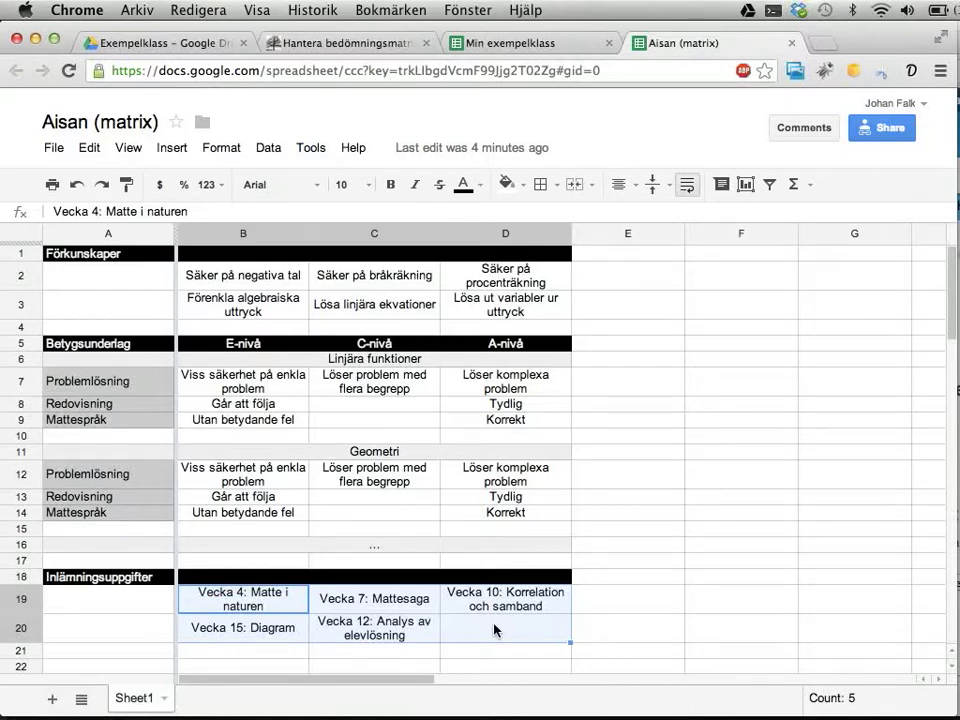
left_click(494, 630)
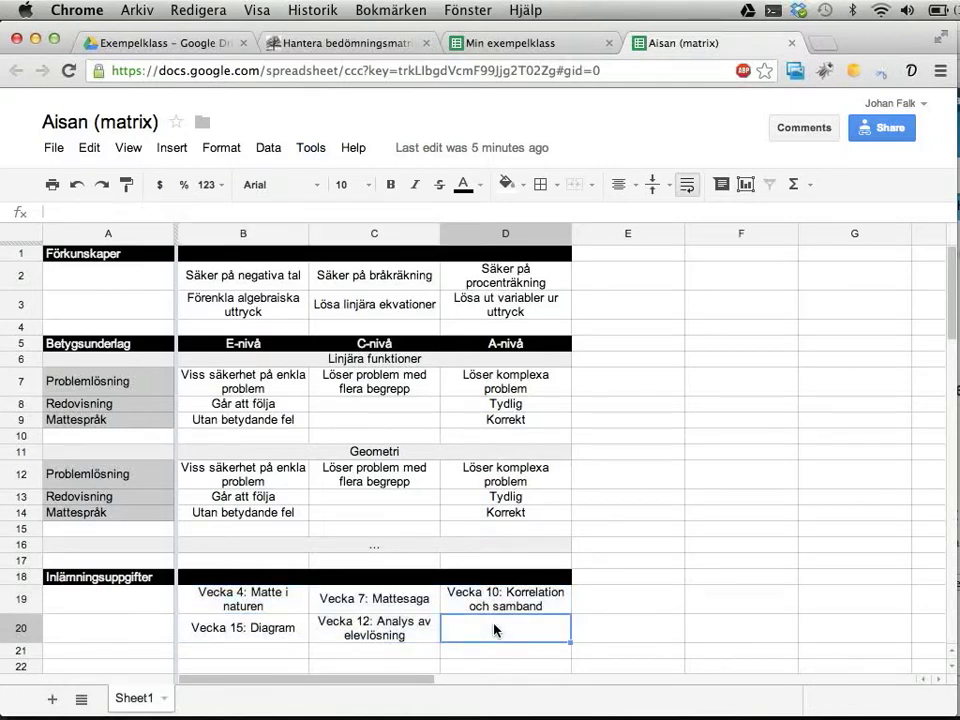
Fill the E-nivå and C-nivå Problemlösning cells under Linjära funktioner (B7:C7) with bright green
left_click(255, 359)
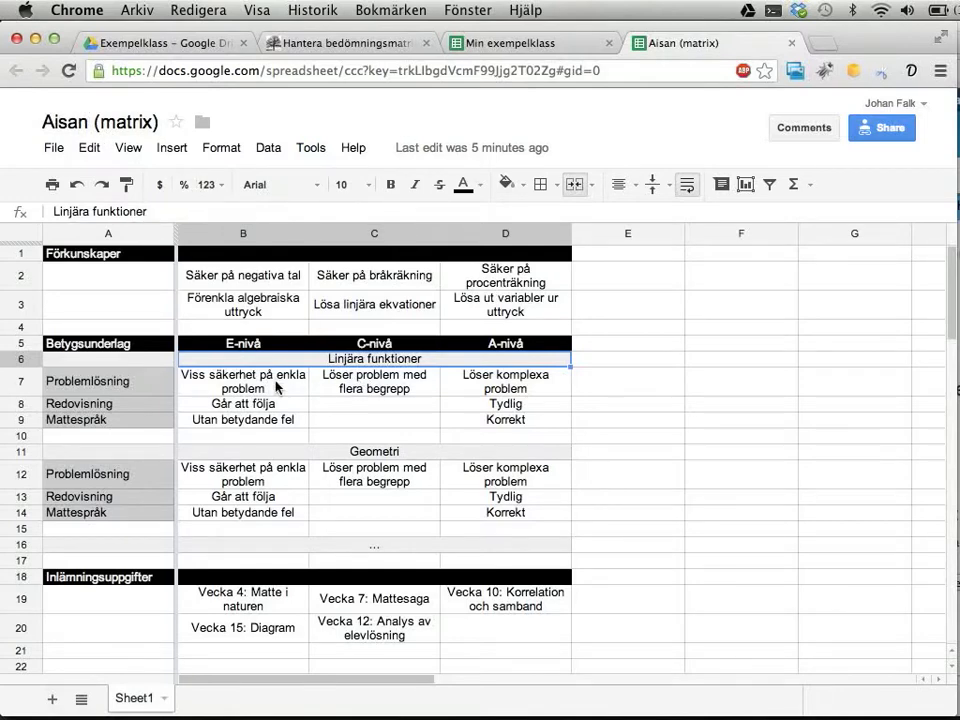
left_click_drag(278, 387, 335, 390)
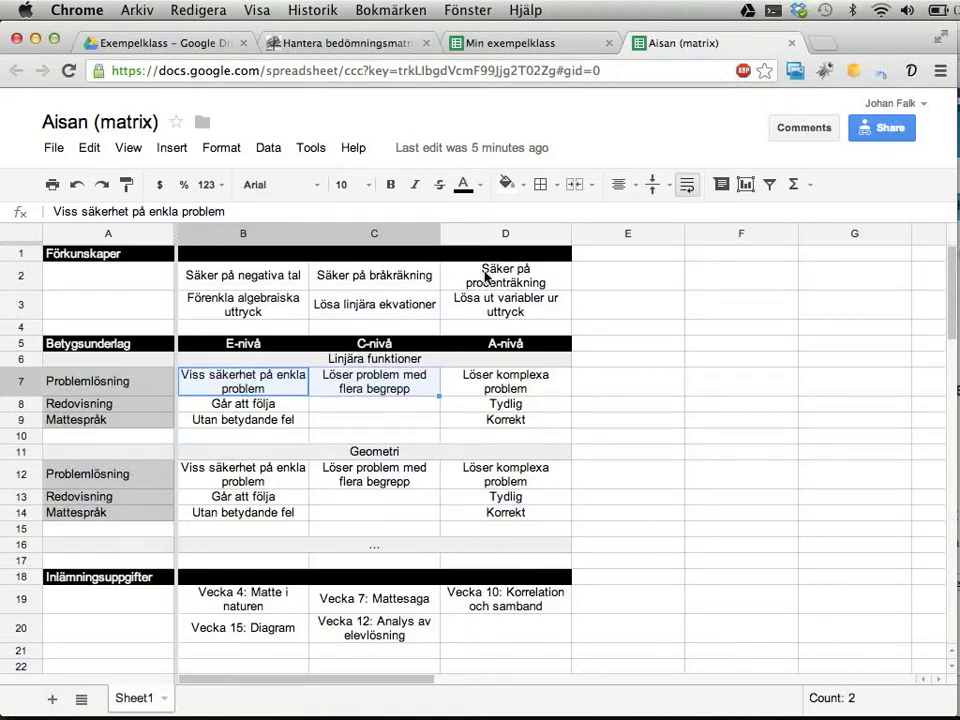
left_click(507, 183)
left_click(585, 267)
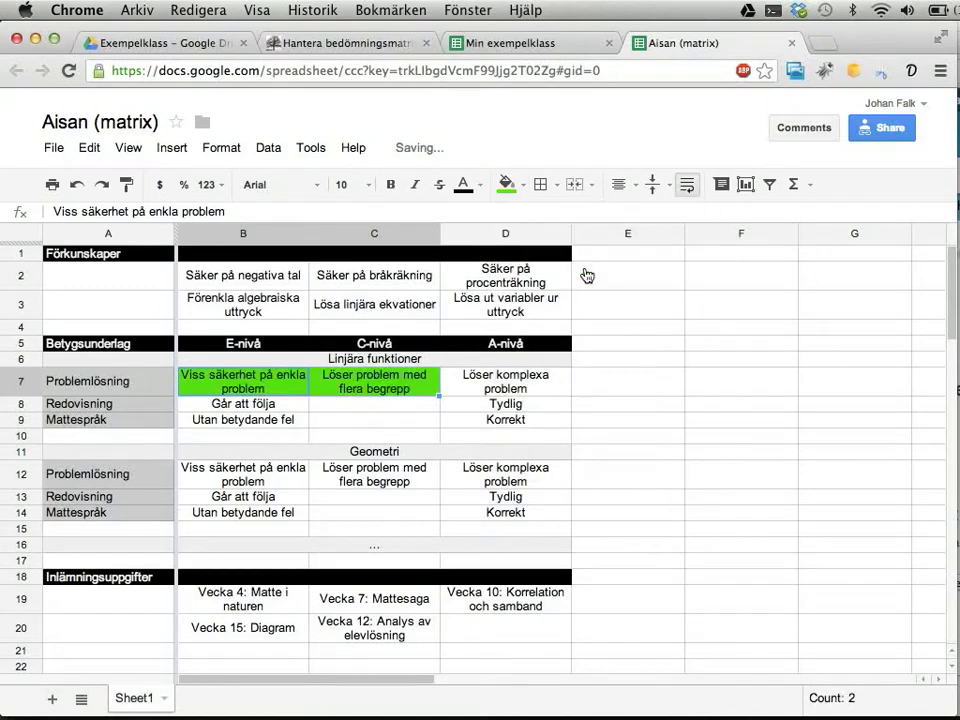
Add the note "Visat på lektion 2013-05-15" to cell C7, "Löser problem med flera begrepp"
right_click(418, 388)
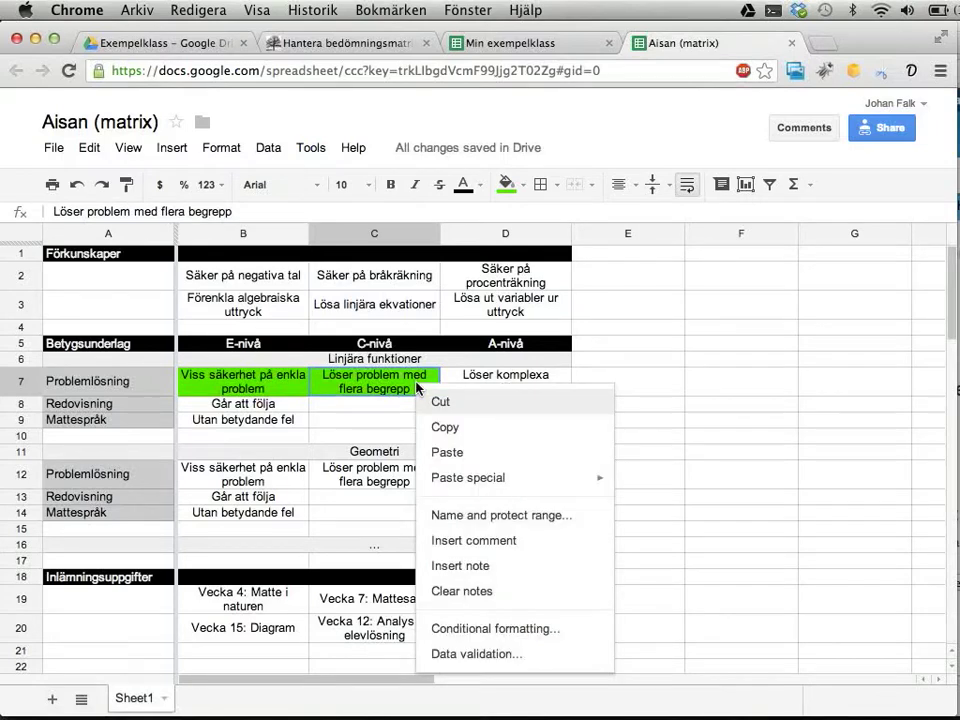
left_click(480, 567)
type("Visat på lek")
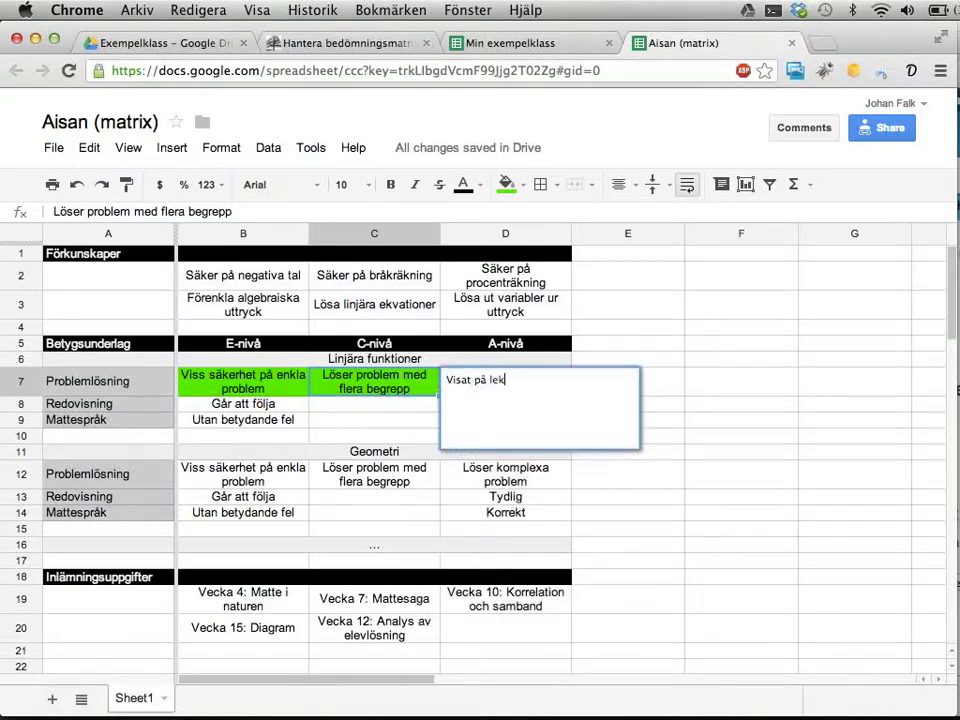
type("tion 2013-05-15")
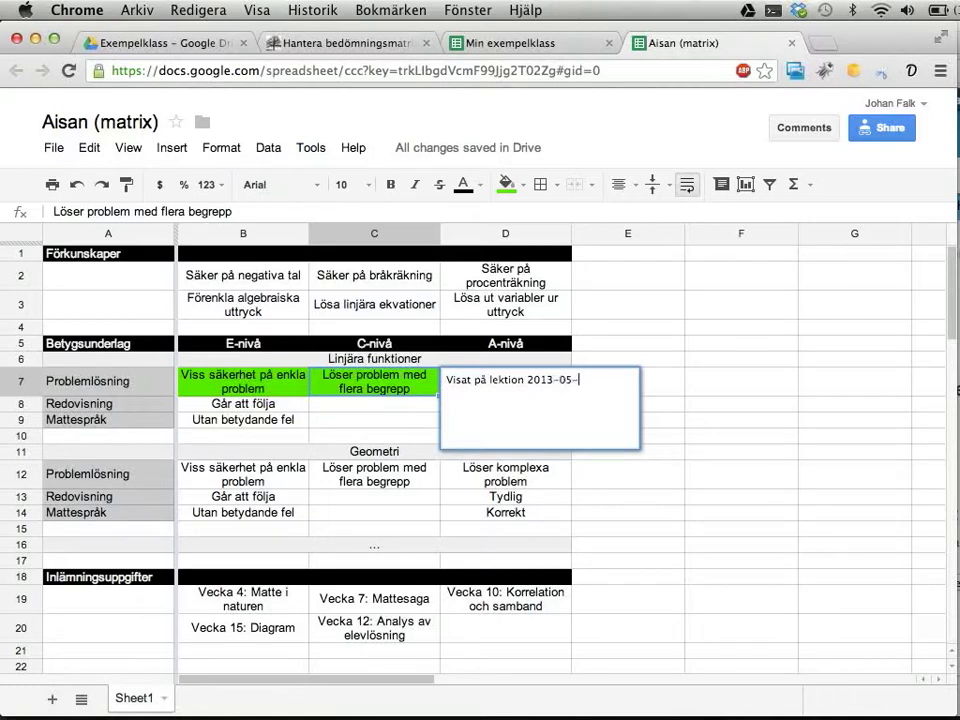
left_click(378, 420)
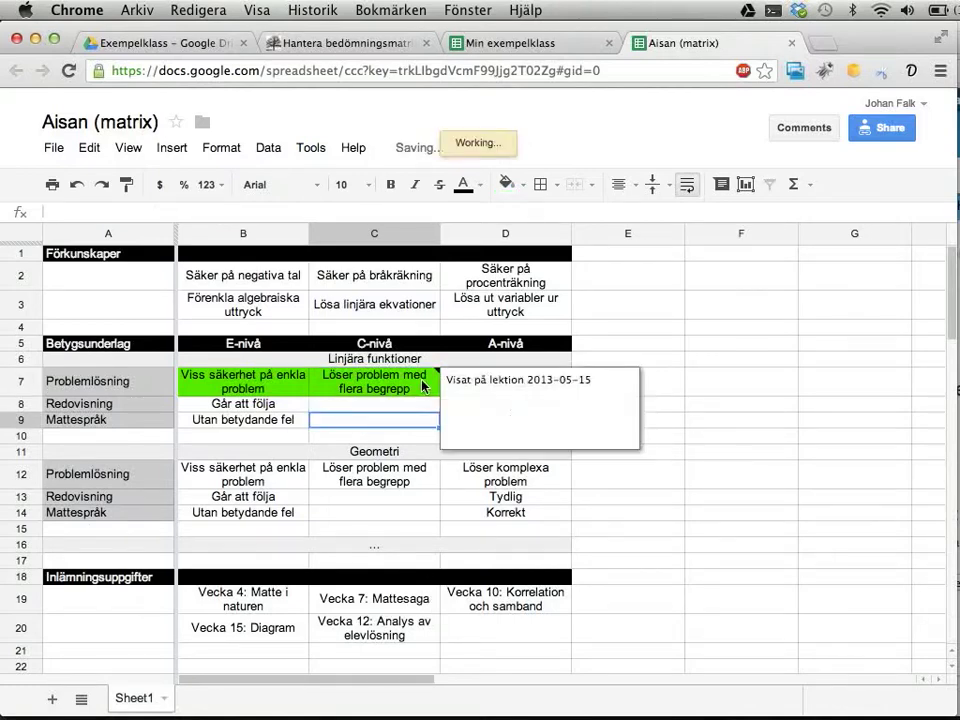
left_click(399, 404)
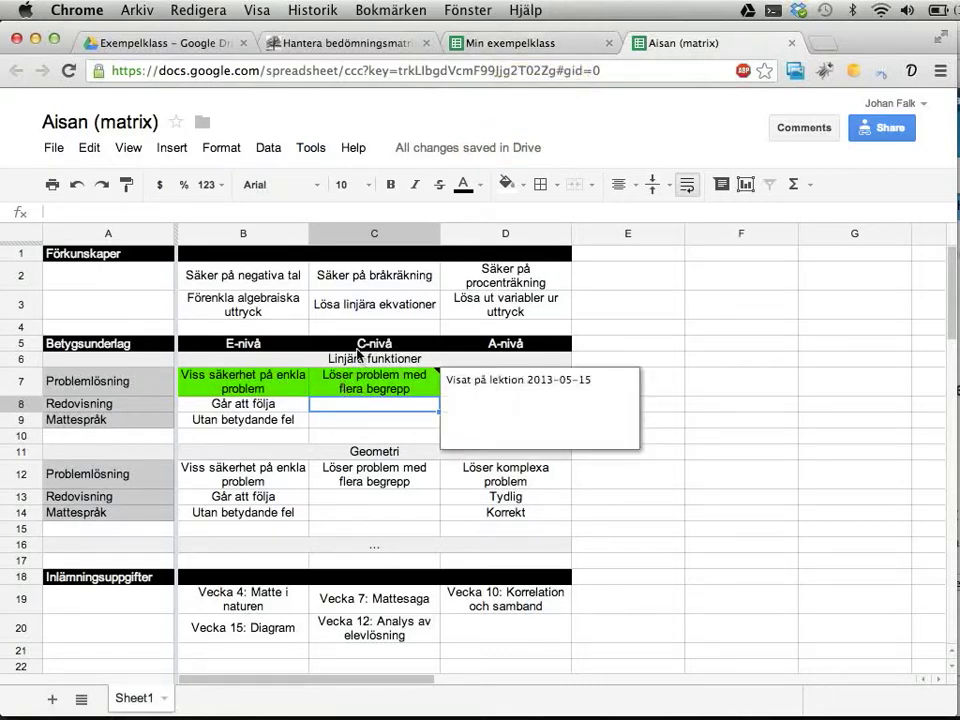
In the Min exempelklass spreadsheet's Linjära funktioner sheet, fill the Problemlösning cells B7:D7 with bright green
left_click(545, 45)
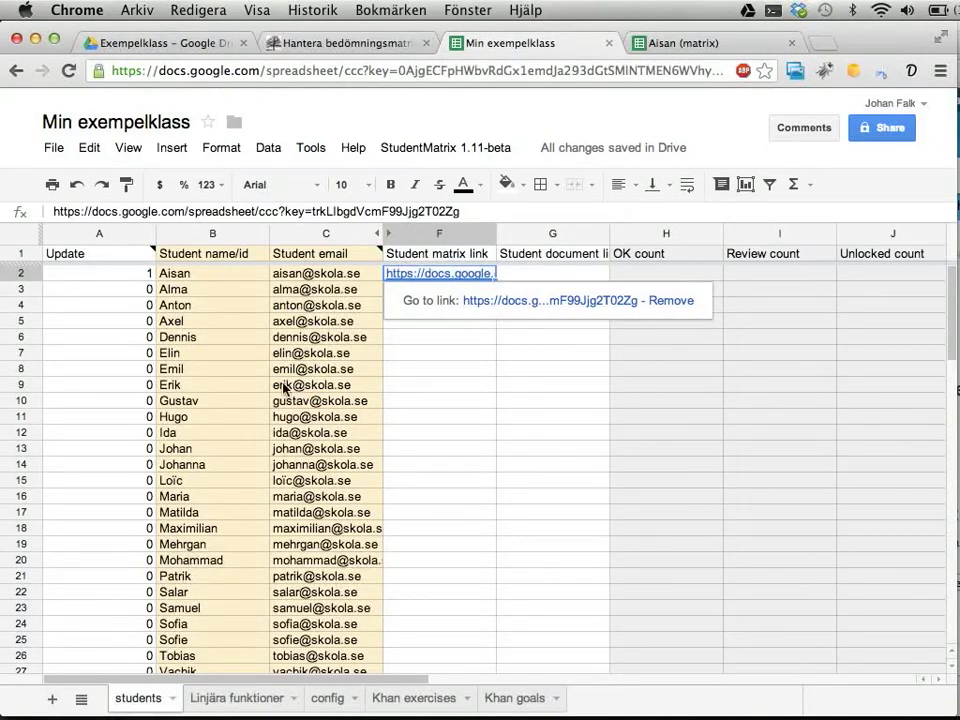
left_click(226, 700)
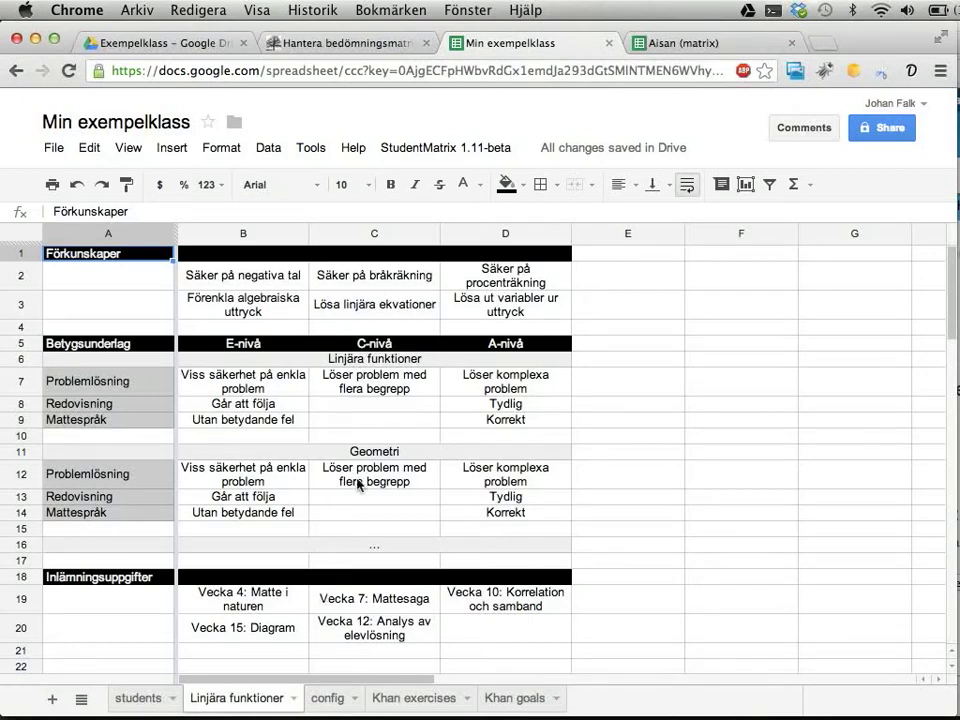
left_click(266, 359)
left_click(226, 390)
left_click_drag(226, 390, 465, 381)
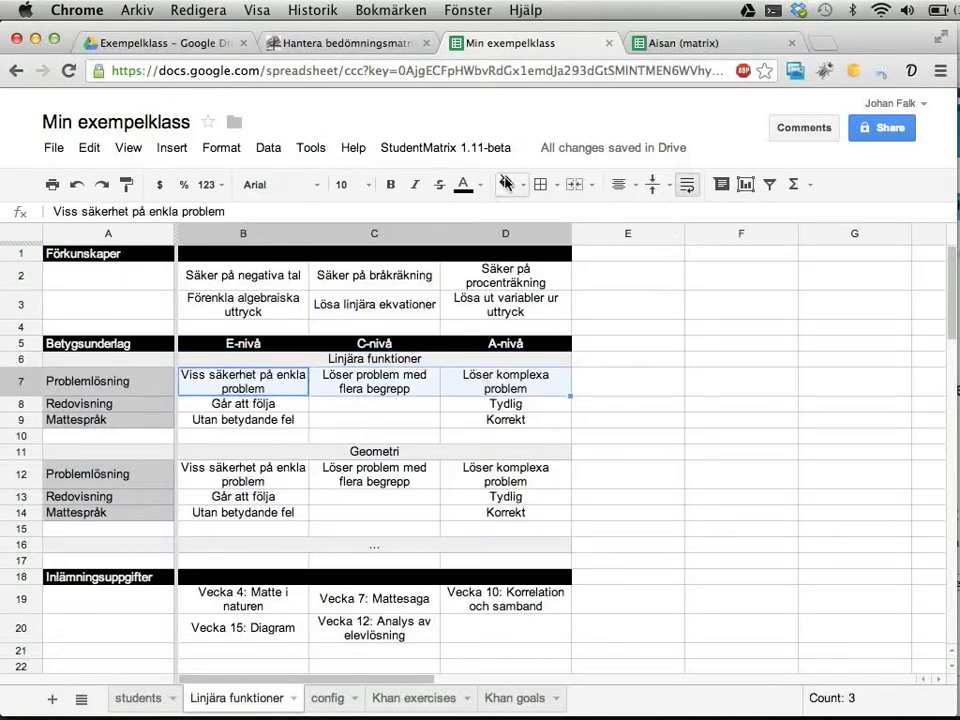
left_click(507, 184)
left_click(586, 268)
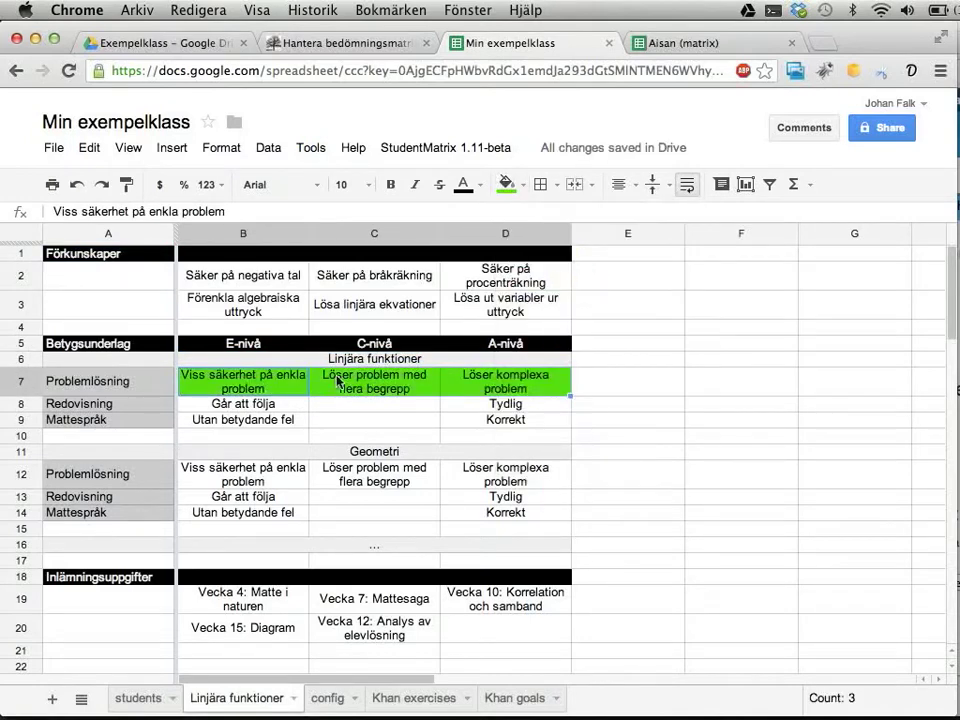
Fill the E-nivå and A-nivå cells for Redovisning and Mattespråk (B8:B9 and D8:D9) with bright green
left_click_drag(272, 403, 279, 422)
left_click(507, 184)
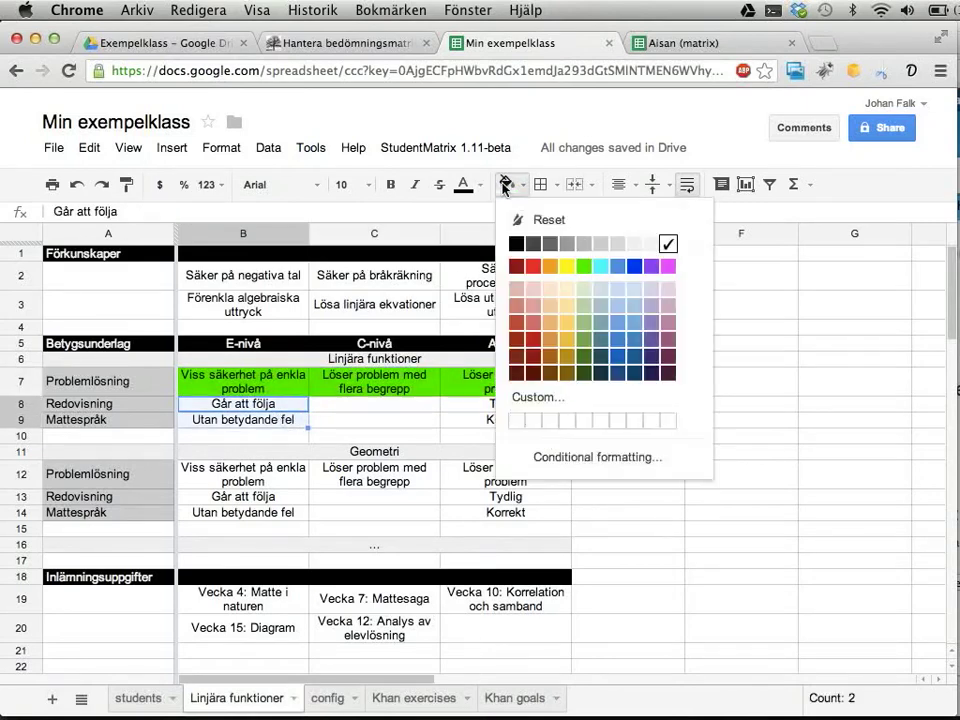
left_click(585, 268)
left_click_drag(507, 420, 506, 404)
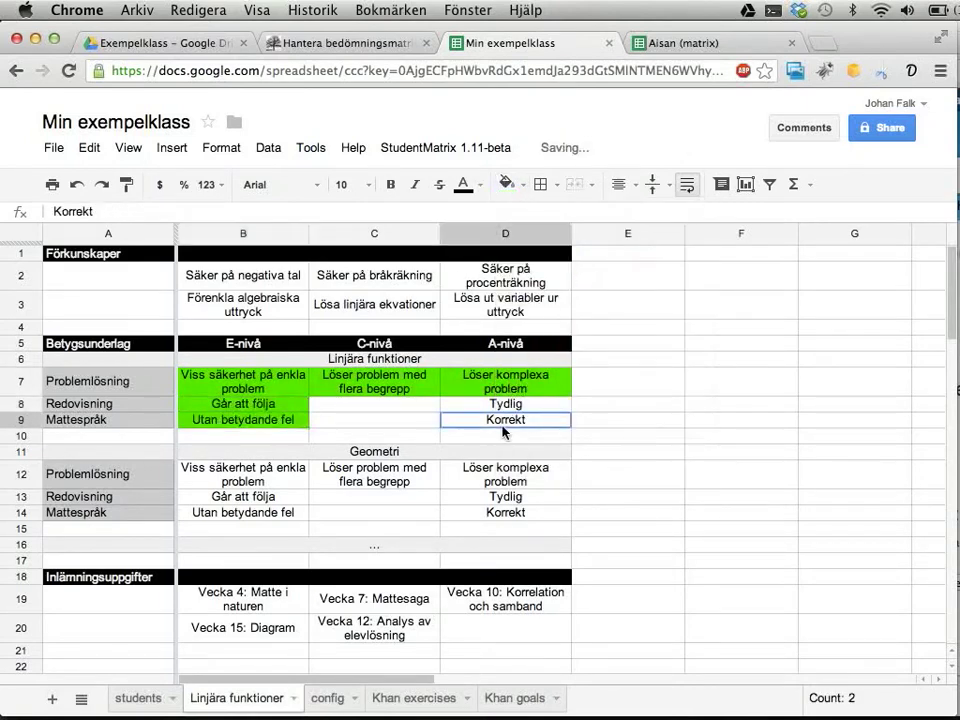
left_click(507, 184)
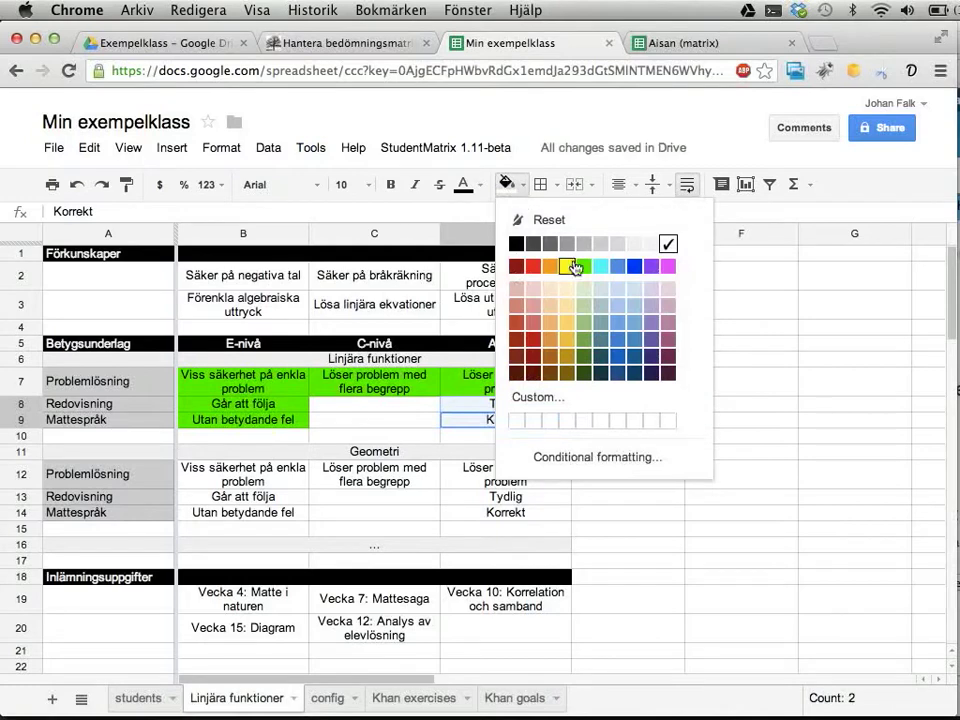
left_click(585, 268)
Unlock the cells B7:D9 under Linjära funktioner in the student sheets with StudentMatrix
left_click(306, 388)
left_click_drag(308, 389, 463, 426)
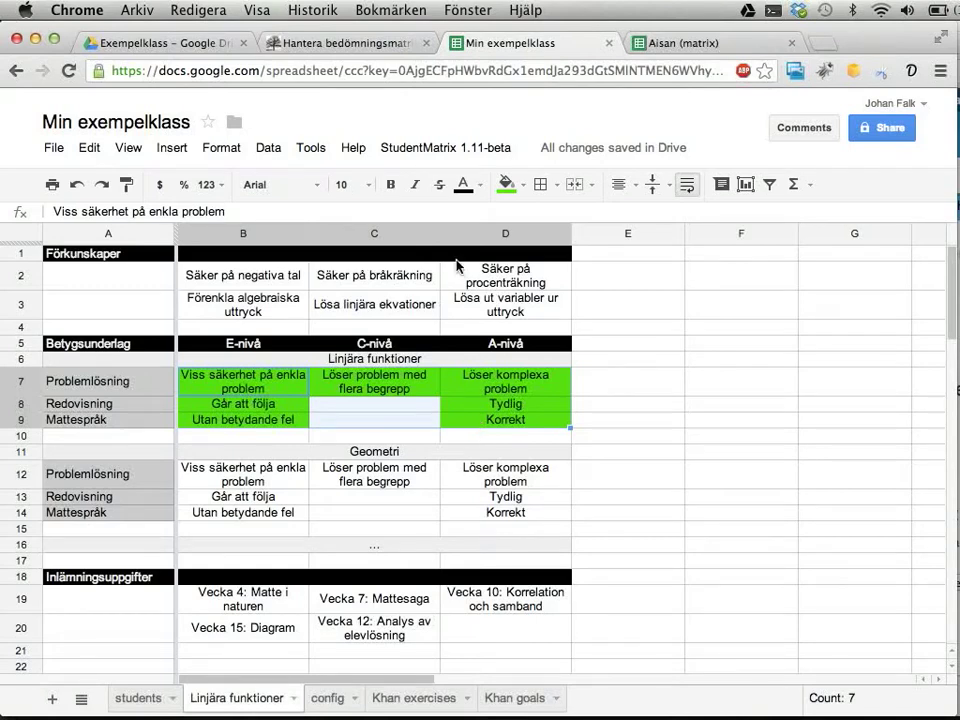
left_click(422, 148)
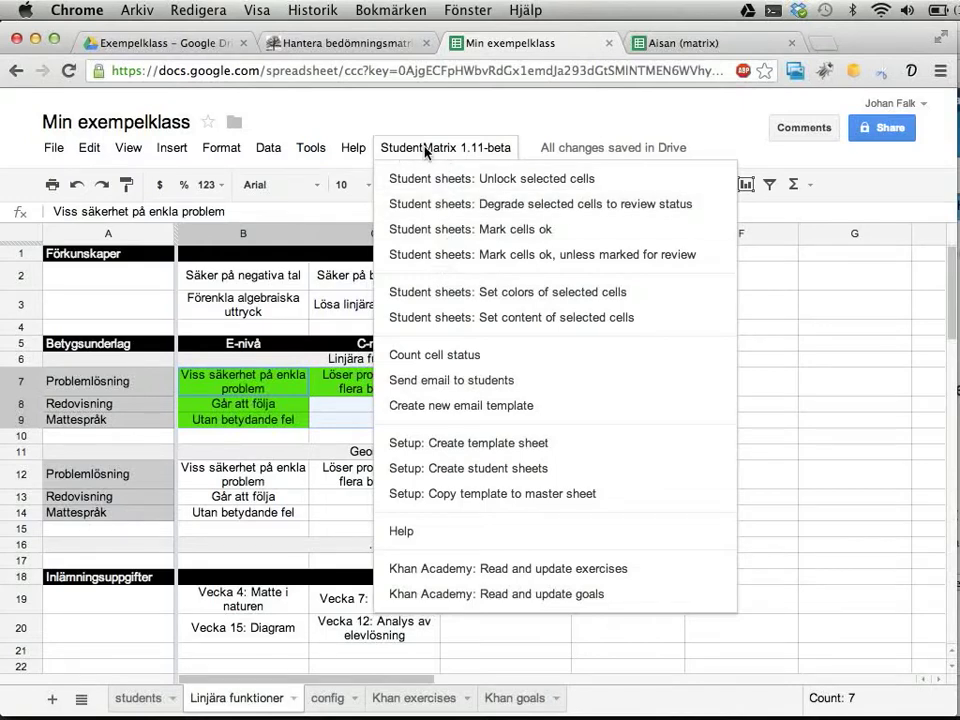
left_click(539, 188)
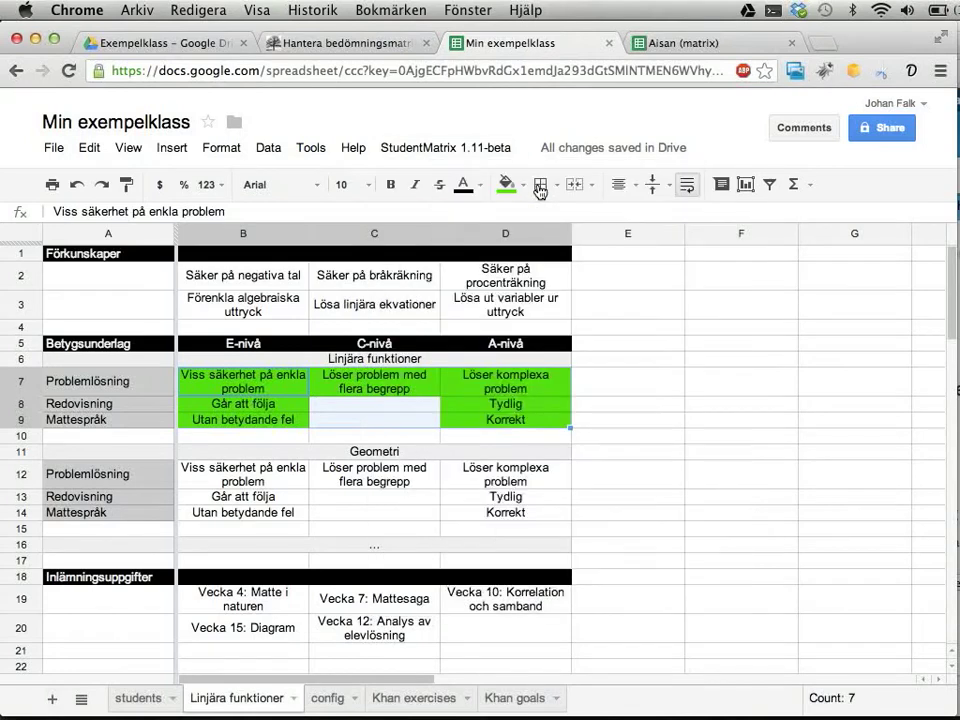
Check the cell colours and the C7 note under Linjära funktioner in the student's matrix
left_click(683, 45)
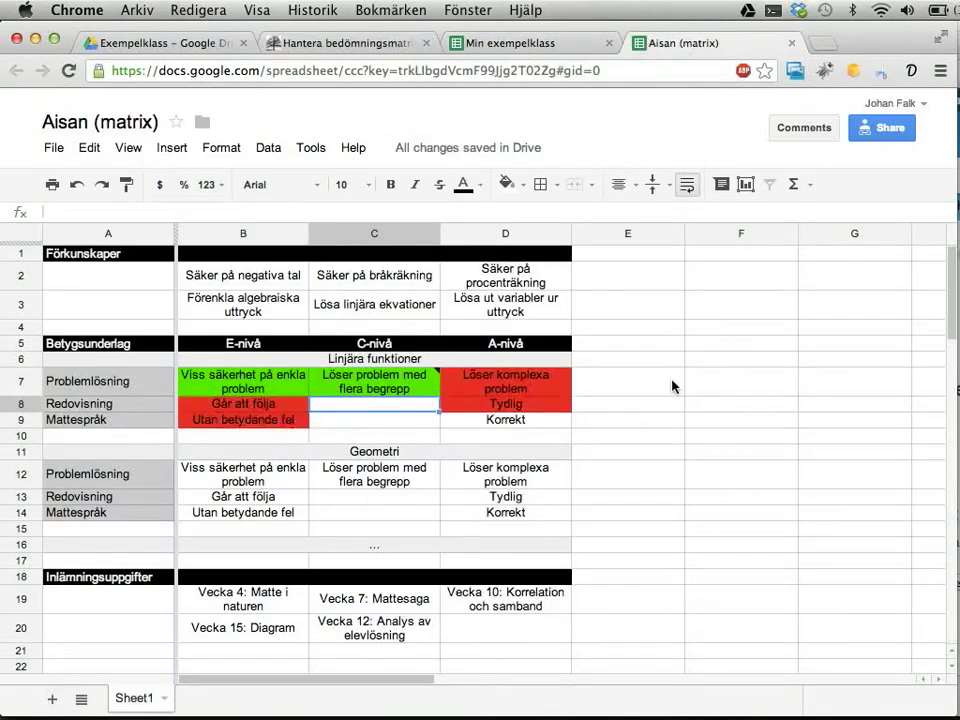
left_click(645, 428)
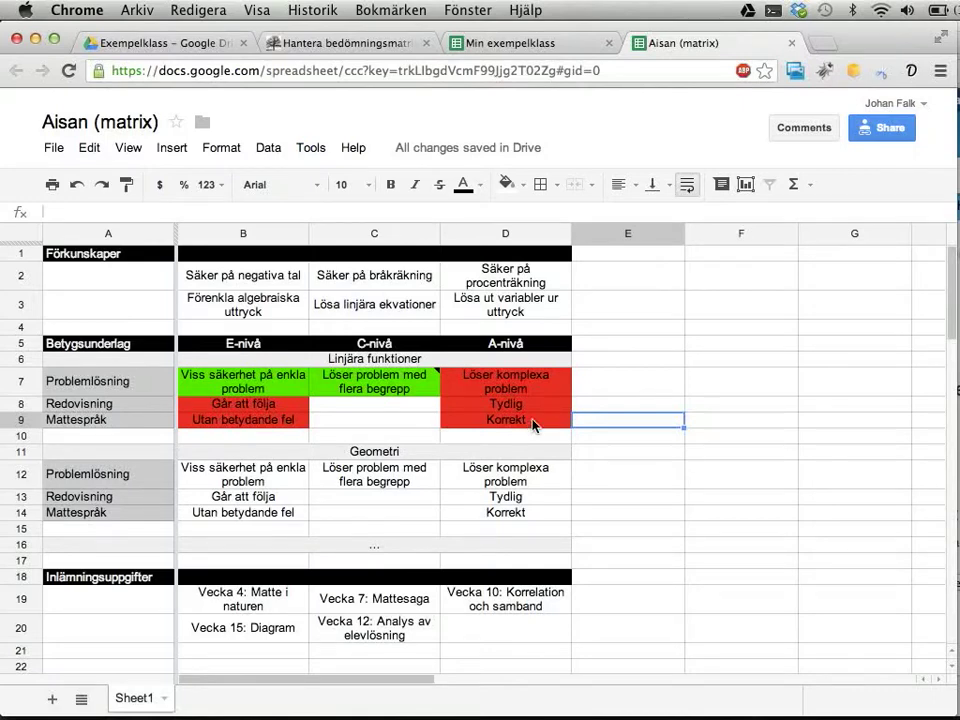
left_click_drag(243, 386, 342, 390)
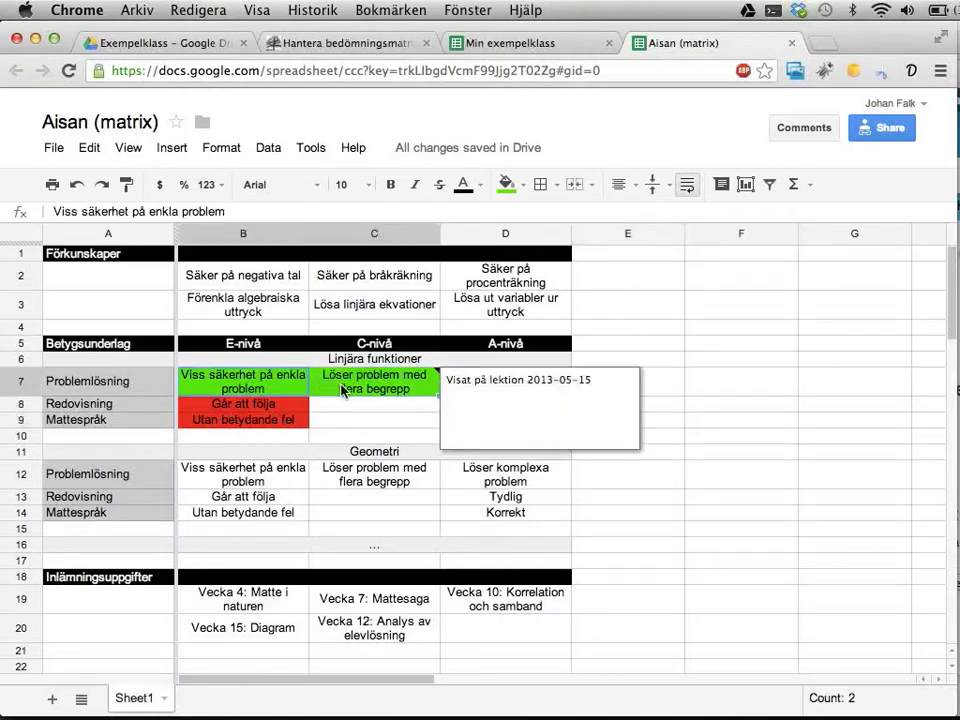
left_click(354, 408)
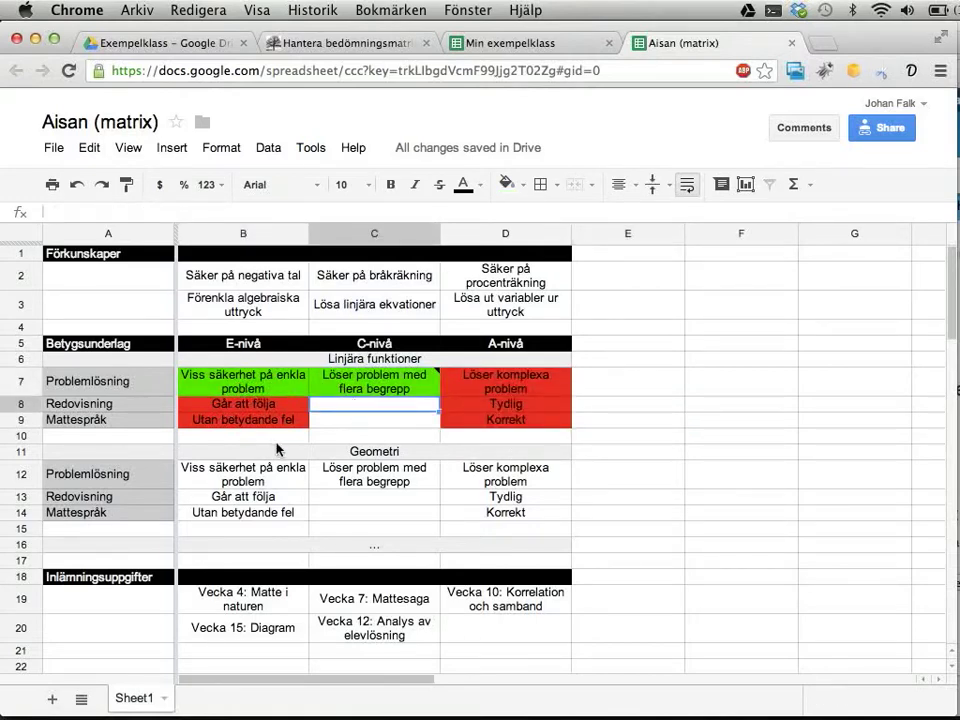
Return to Min exempelklass and review the students sheet and the Problemlösning row of the Linjära funktioner sheet
left_click(489, 43)
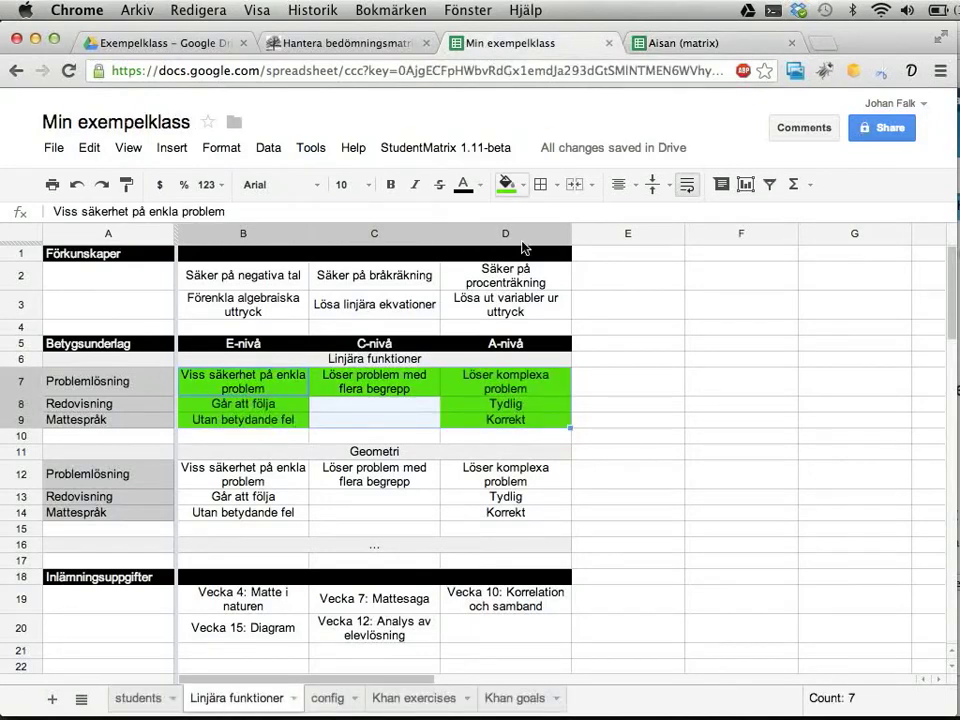
left_click(140, 700)
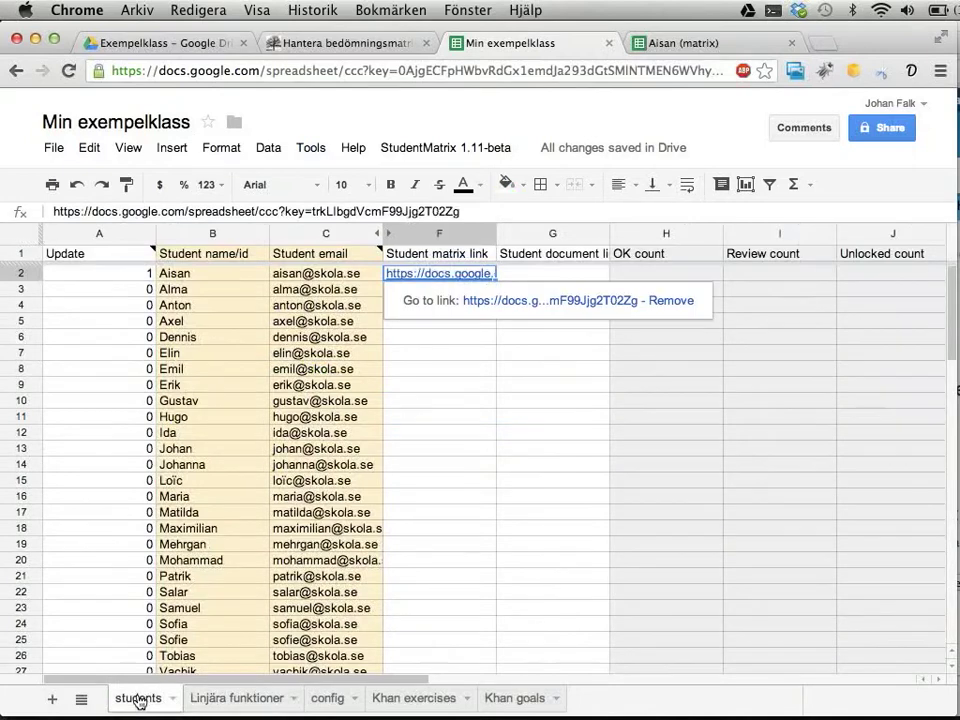
left_click(254, 700)
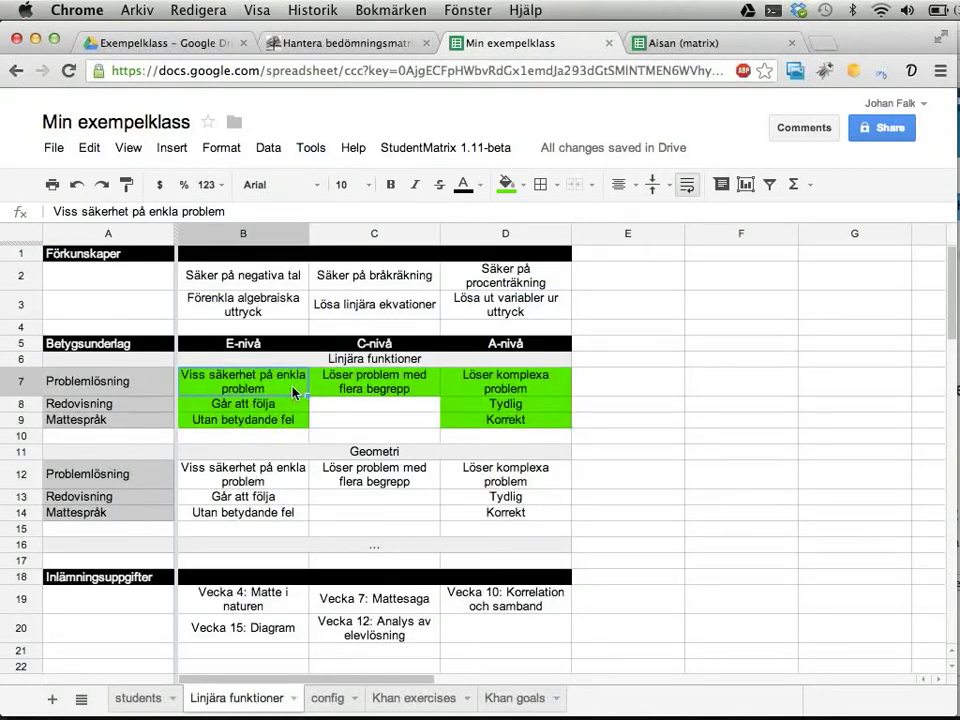
mouse_move(298, 389)
left_mouse_down()
mouse_move(377, 388)
mouse_move(307, 383)
left_mouse_up()
left_click_drag(495, 382, 279, 386)
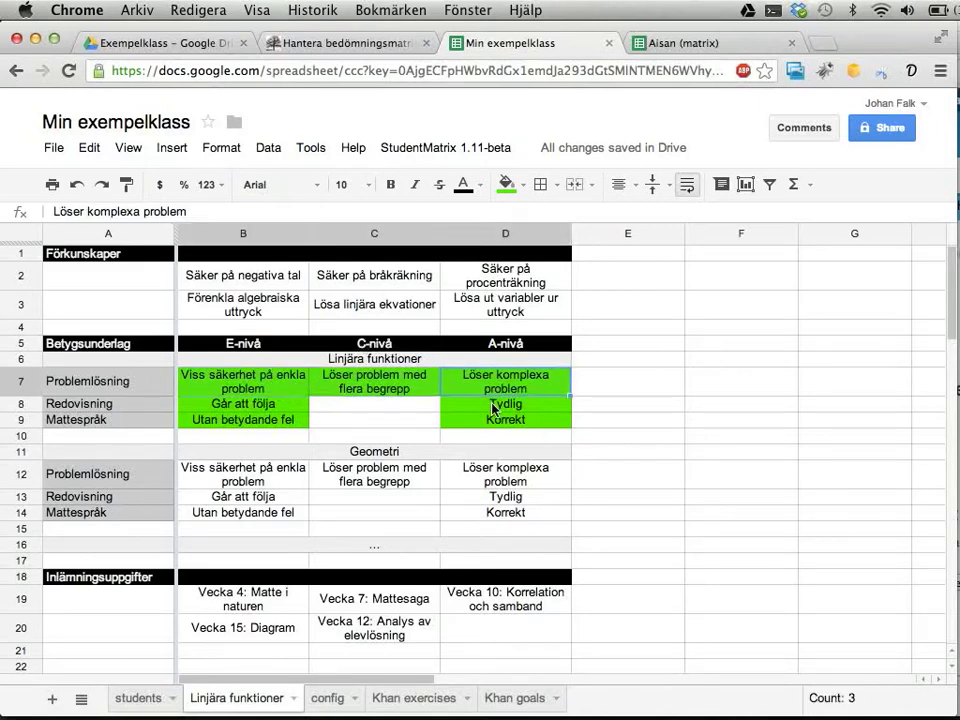
Inspect the Update column of the students sheet, ending at the first student's value in A2
left_click(139, 698)
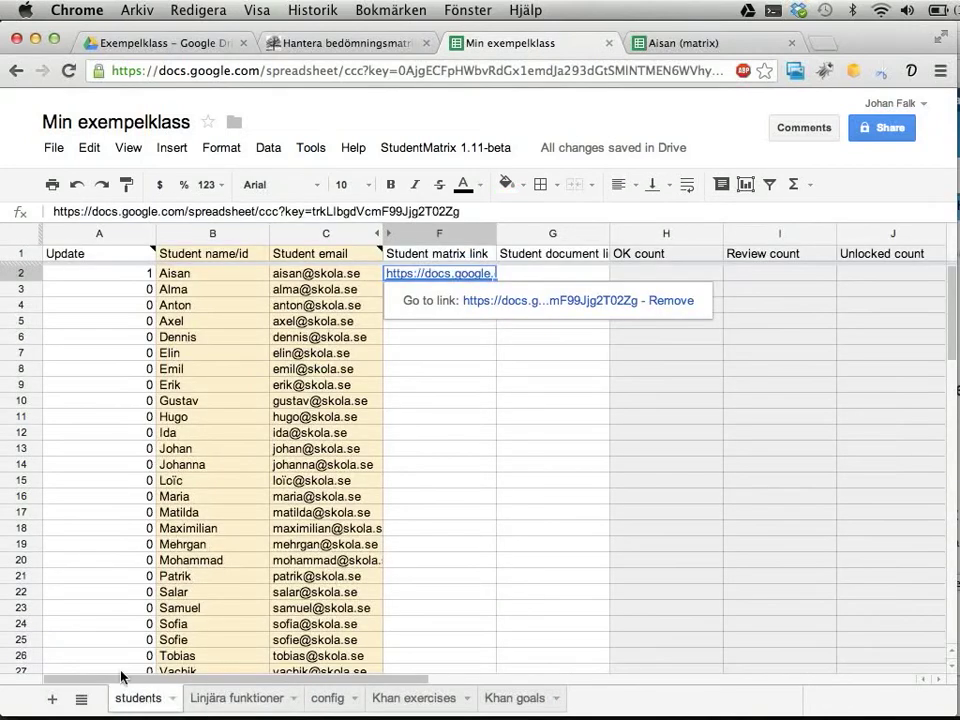
left_click(126, 325)
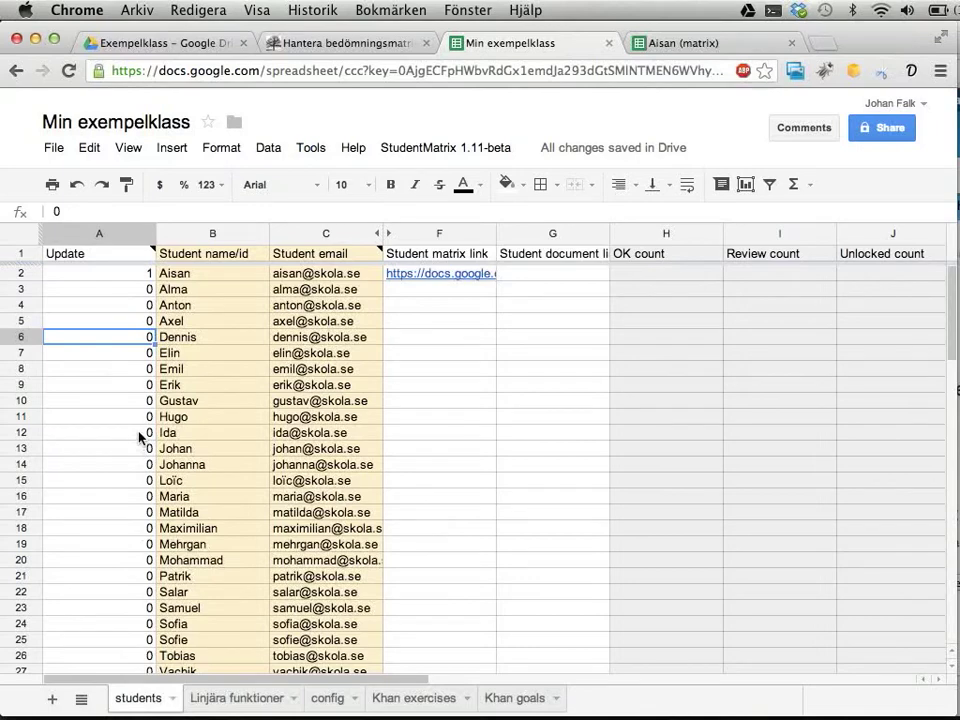
key("Up")
key("Up")
key("Up")
key("Up")
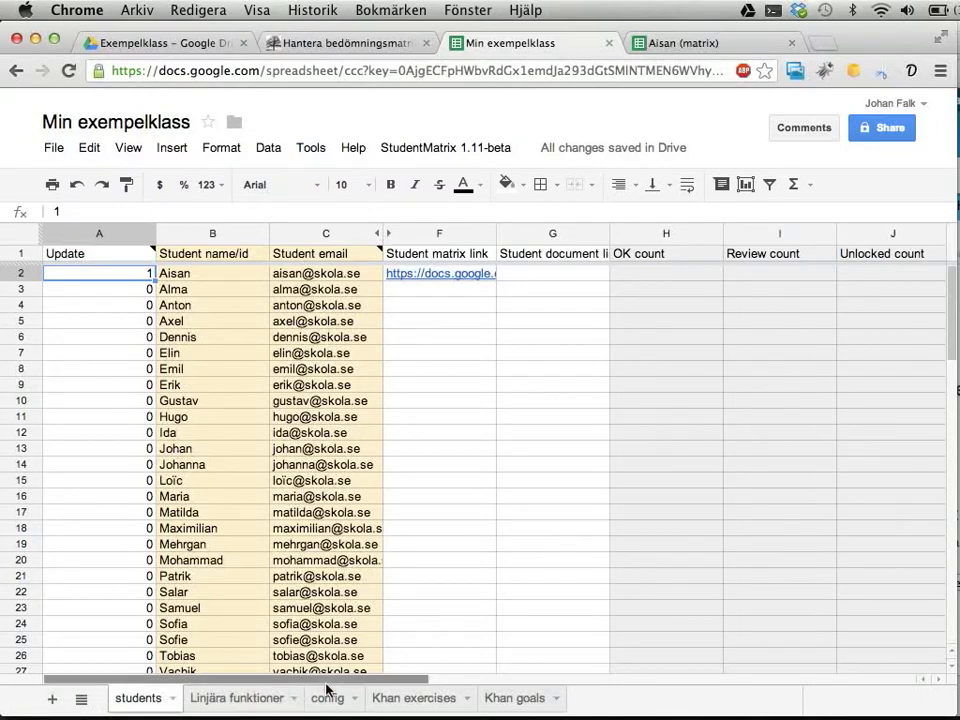
Mark the Problemlösning cells B7:D7 under Linjära funktioner as OK in the student sheets with StudentMatrix and check them in the student's matrix
left_click(248, 699)
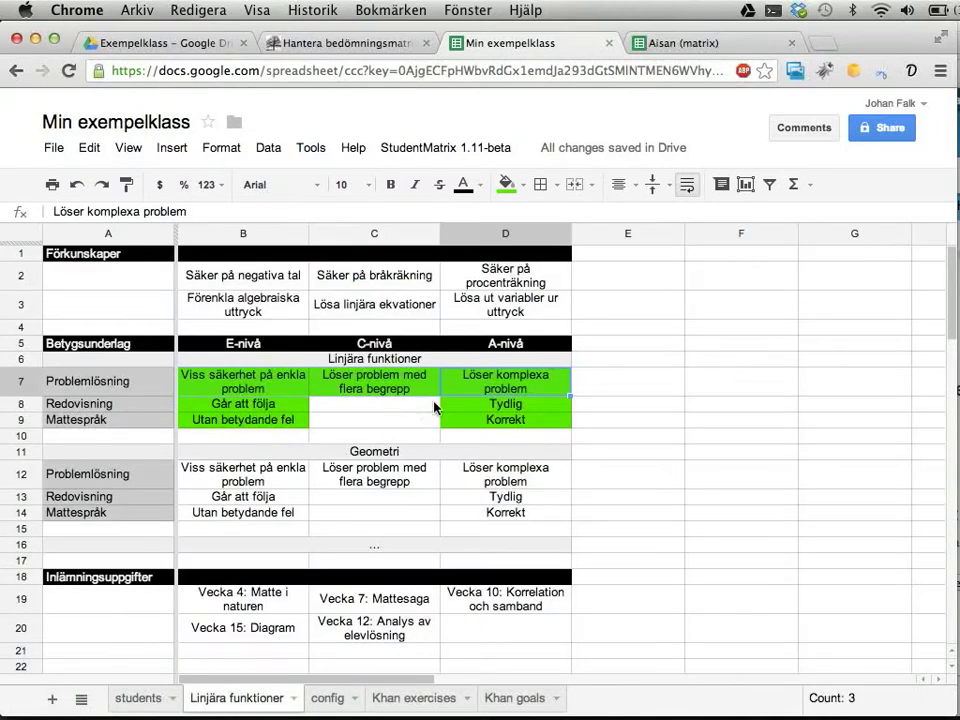
left_click(449, 150)
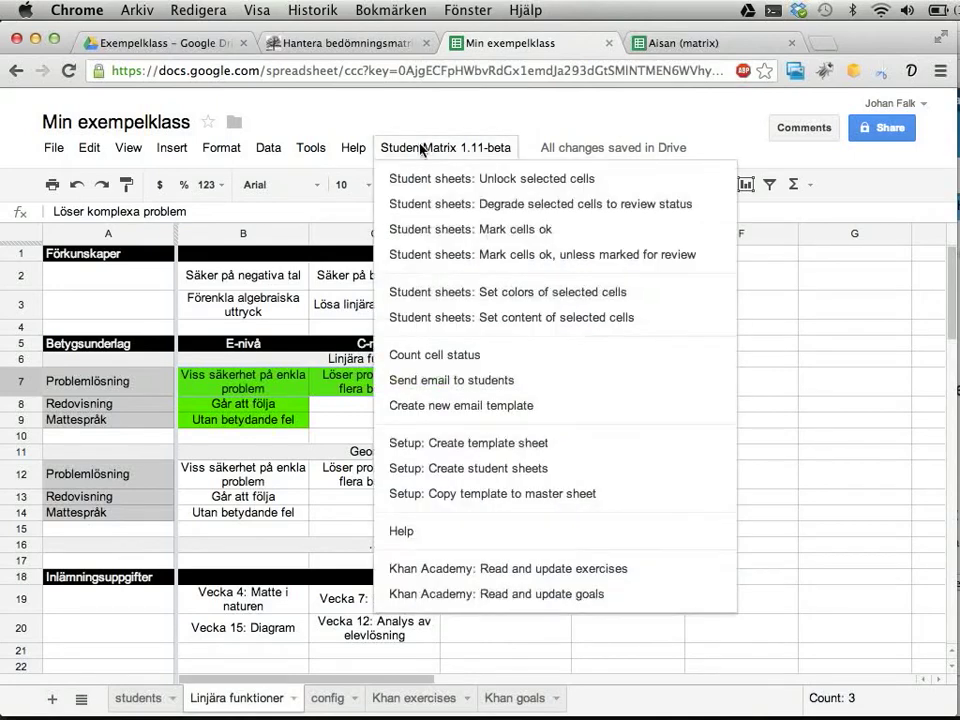
left_click(430, 230)
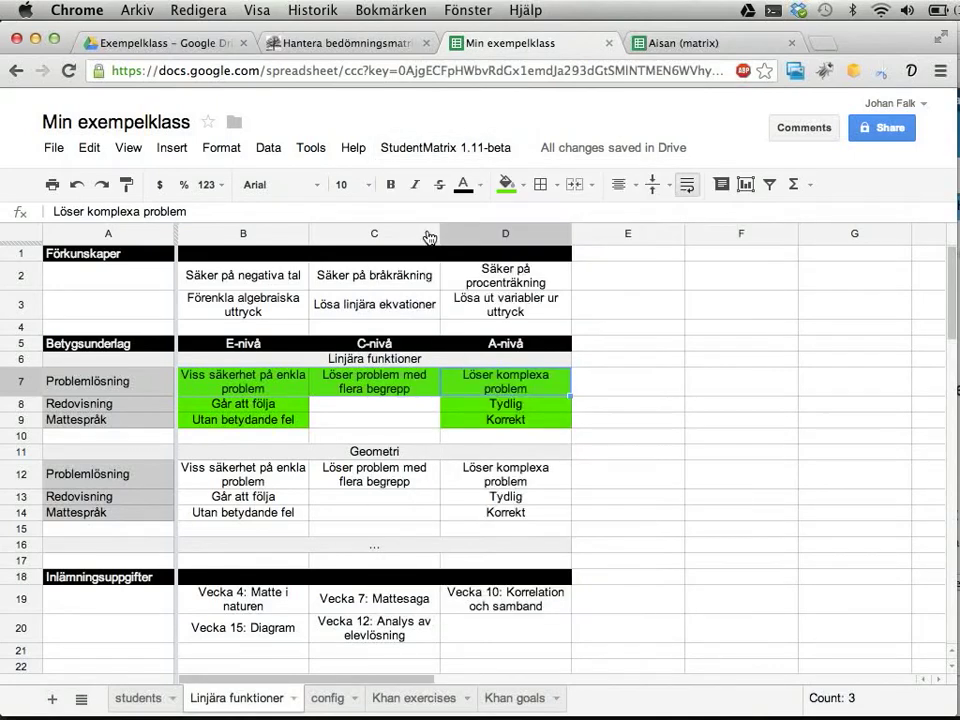
left_click(720, 42)
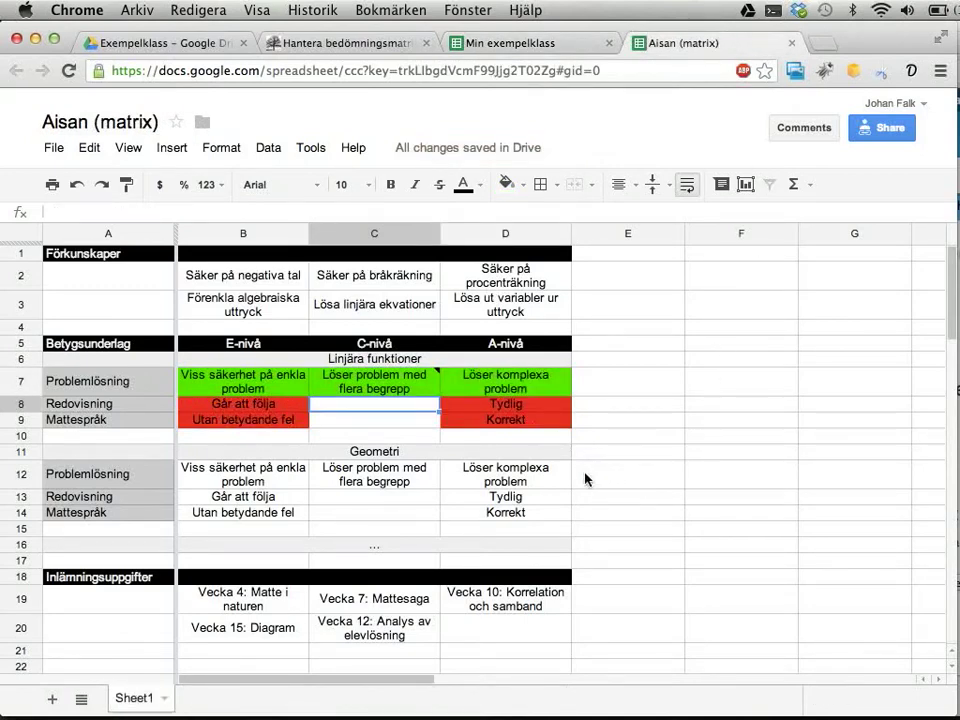
left_click(528, 384)
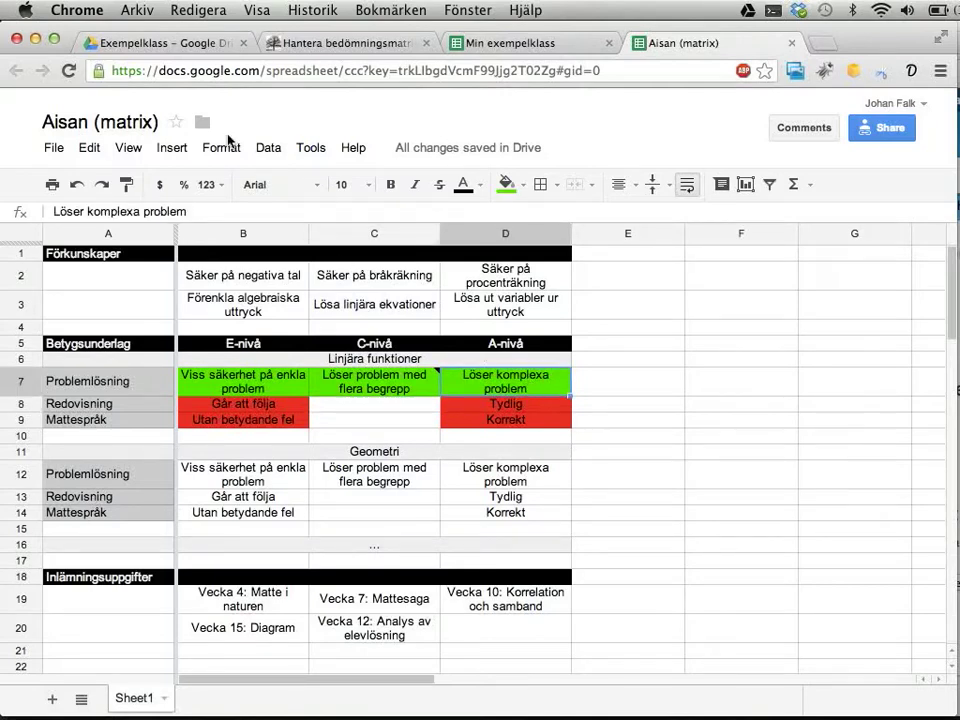
Return to Min exempelklass and review the E-nivå and C-nivå cells under Linjära funktioner and the count columns of the students sheet
left_click(524, 45)
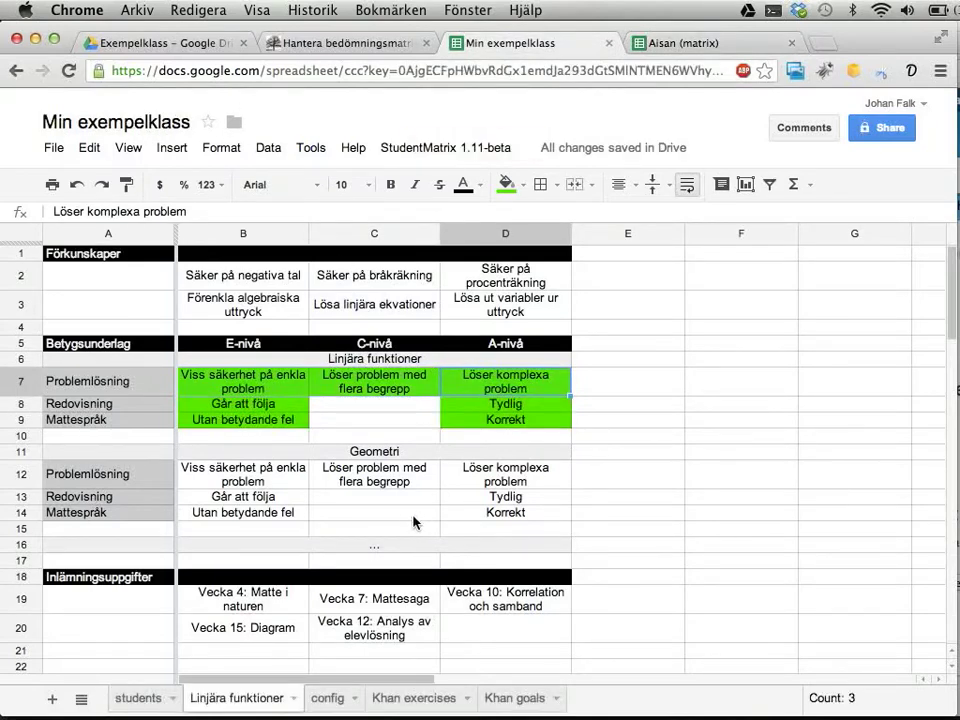
left_click(302, 405)
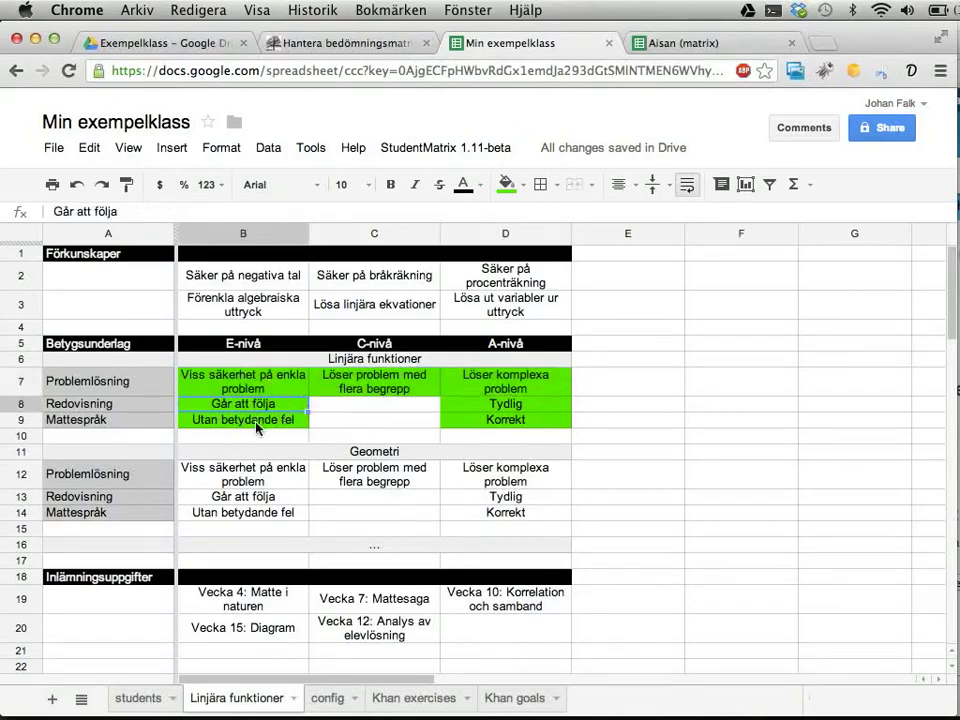
left_click(255, 427)
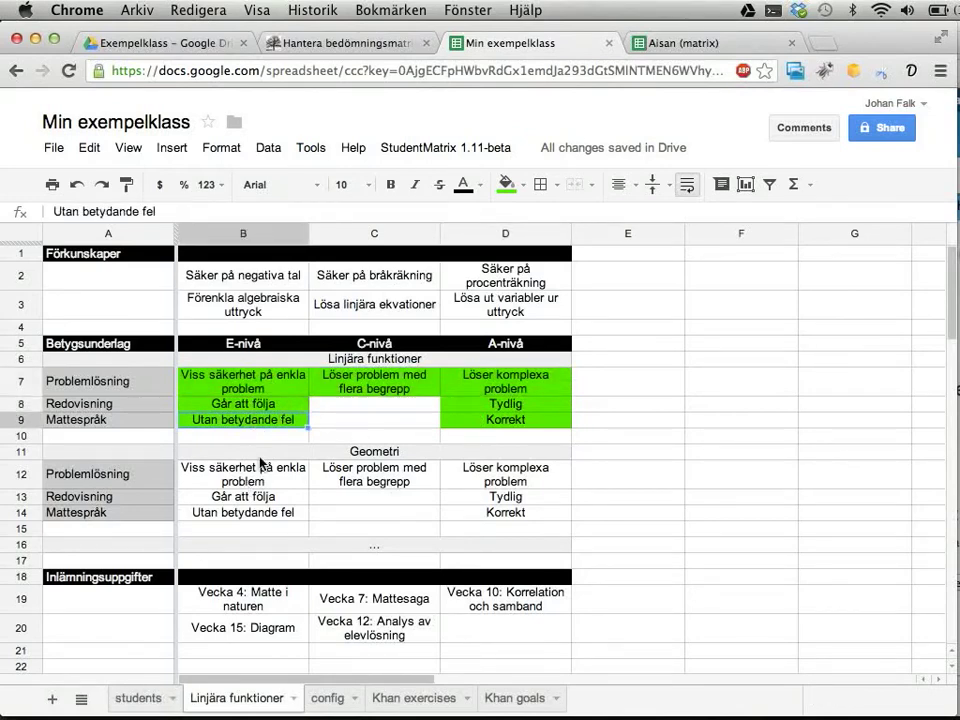
left_click_drag(350, 390, 221, 388)
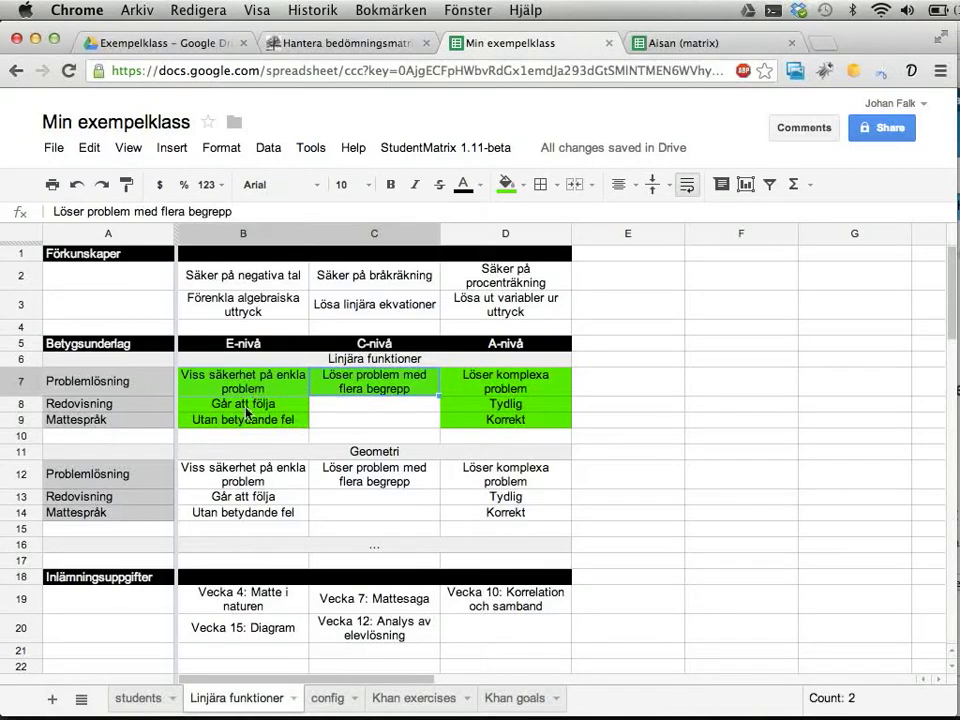
left_click(140, 697)
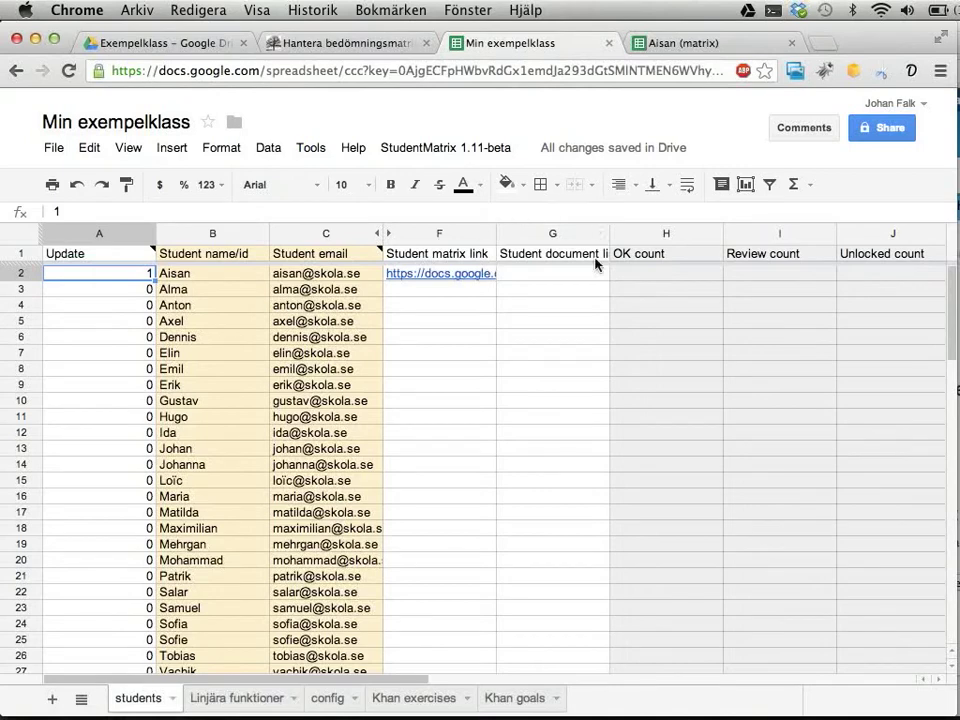
left_click(236, 698)
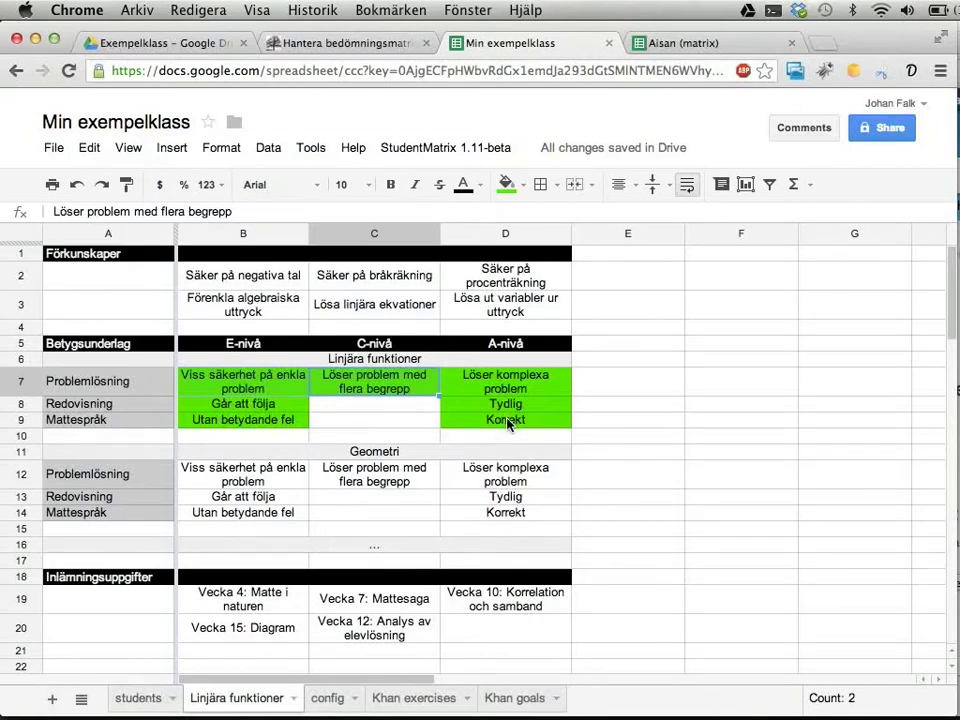
Count the cell status of the E-nivå cells B7:B9 under Linjära funktioner with StudentMatrix
left_click(257, 388)
left_click_drag(257, 388, 257, 419)
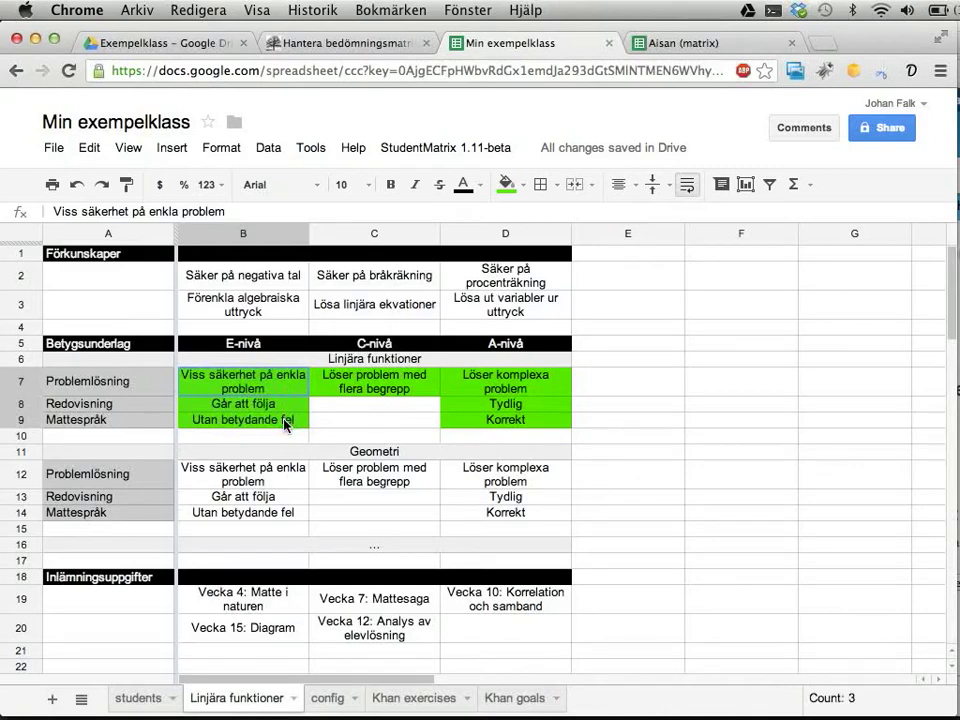
left_click(445, 150)
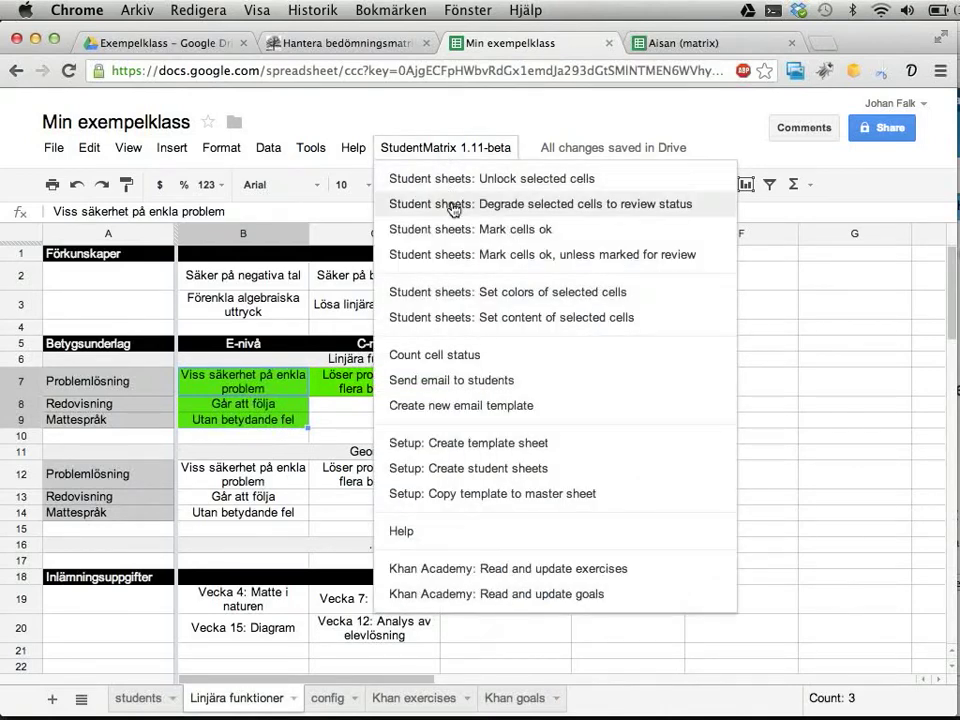
left_click(447, 363)
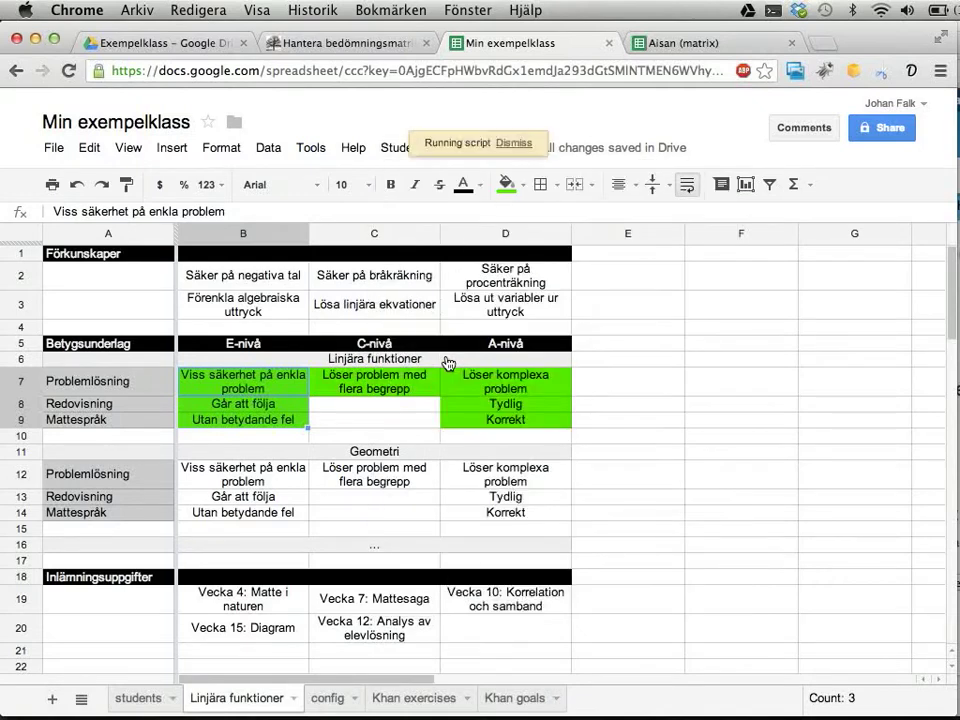
Inspect the first student's OK, Review and Unlocked counts in the students sheet
left_click(136, 703)
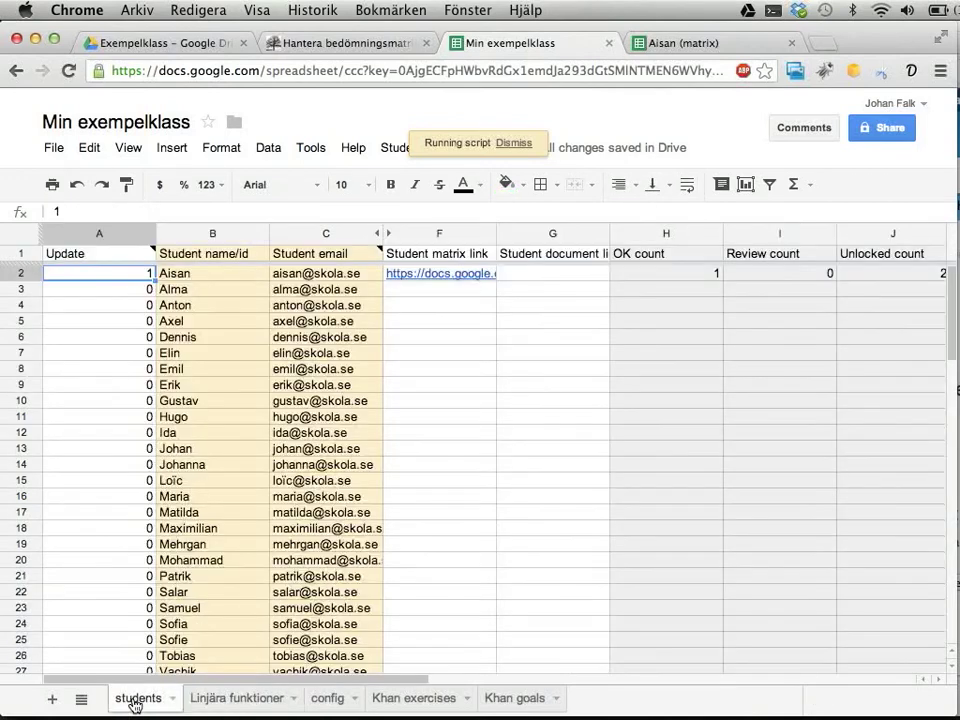
scroll(693, 320, "right", 3)
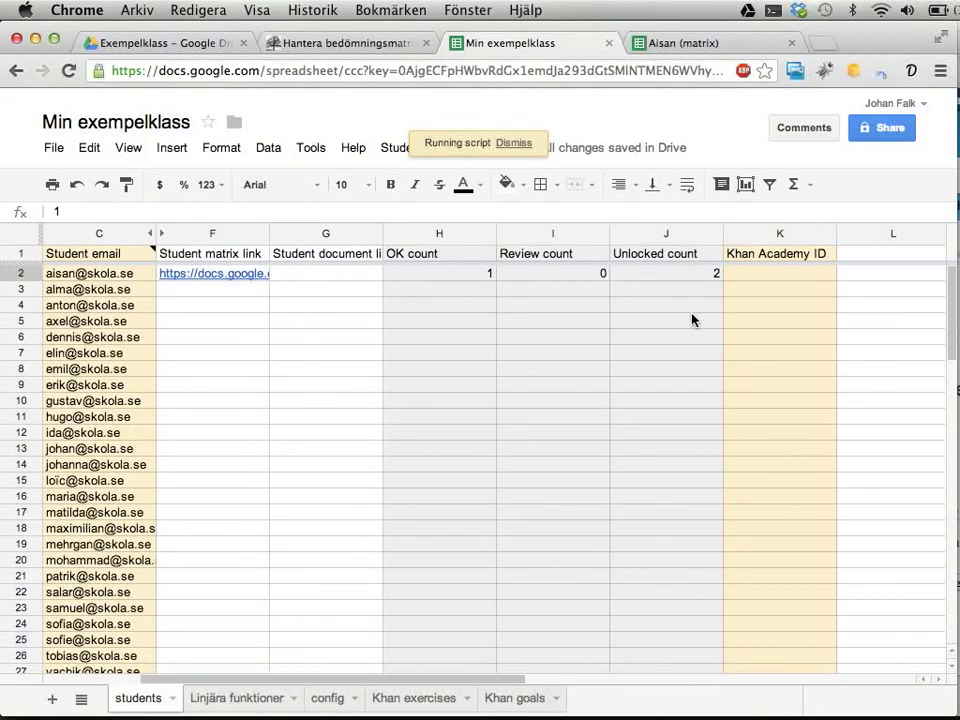
left_click(462, 282)
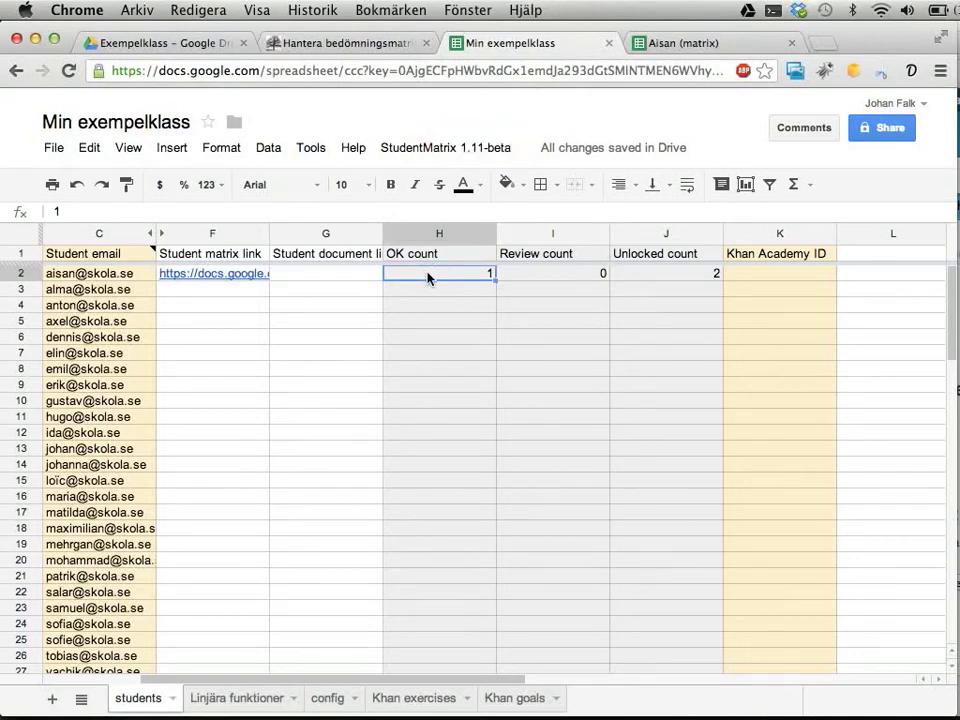
left_click(628, 275)
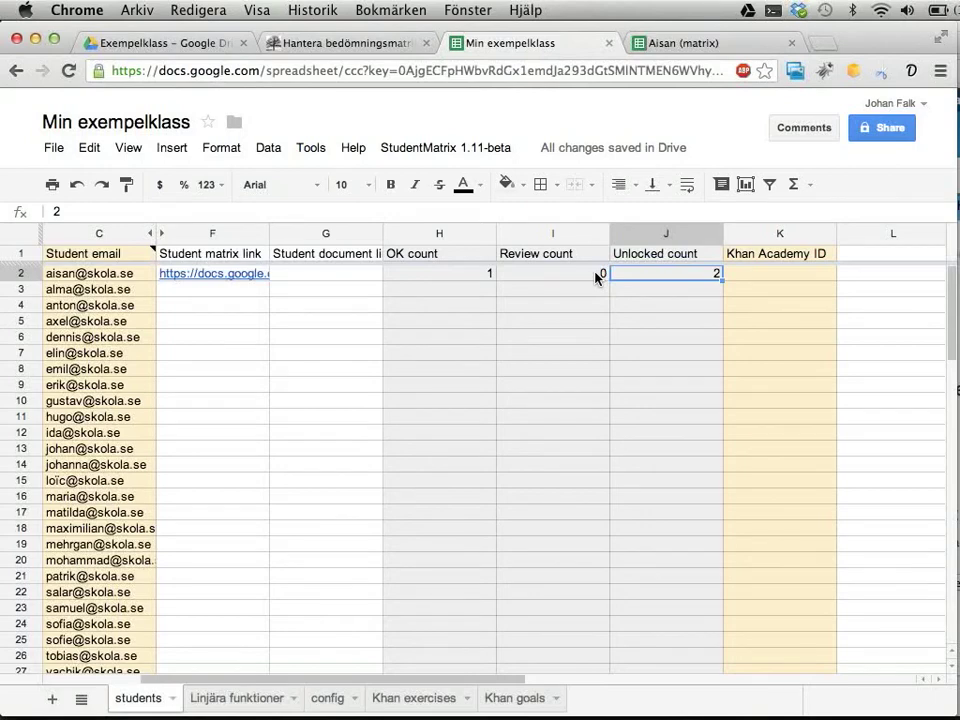
scroll(598, 277, "left", 3)
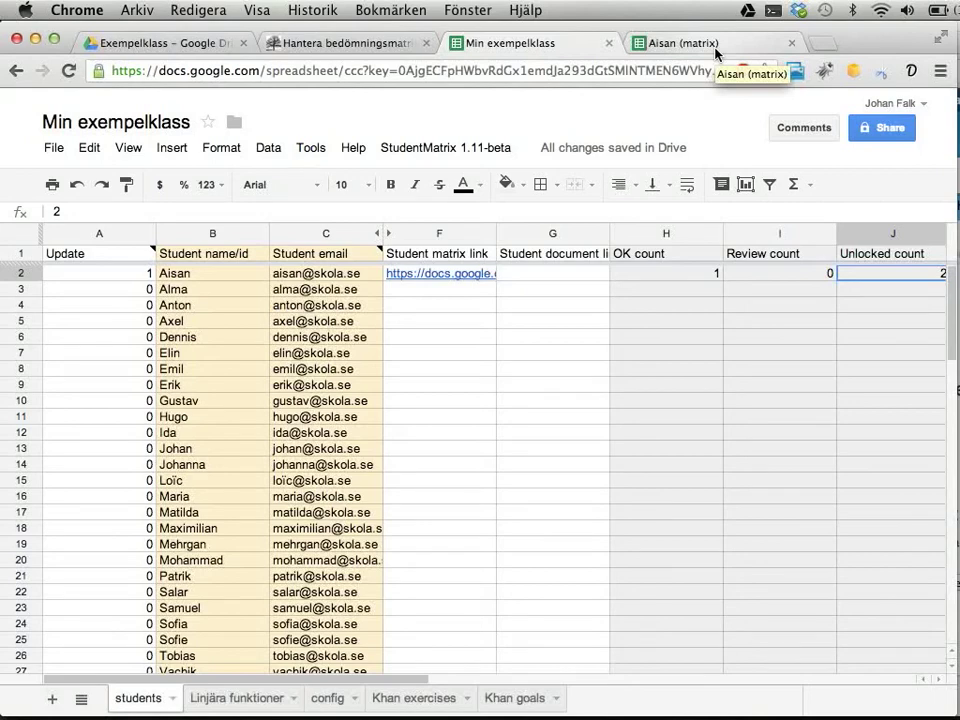
Switch to Preview to show the StudentMatrix web address in länk i klartext.pdf
key("super+Tab")
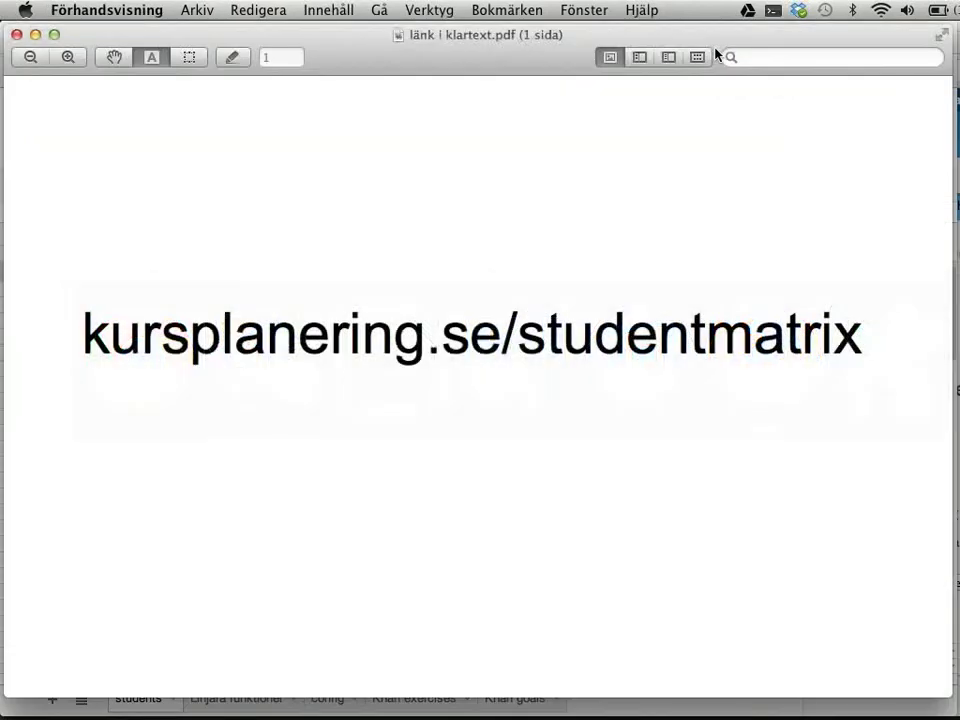